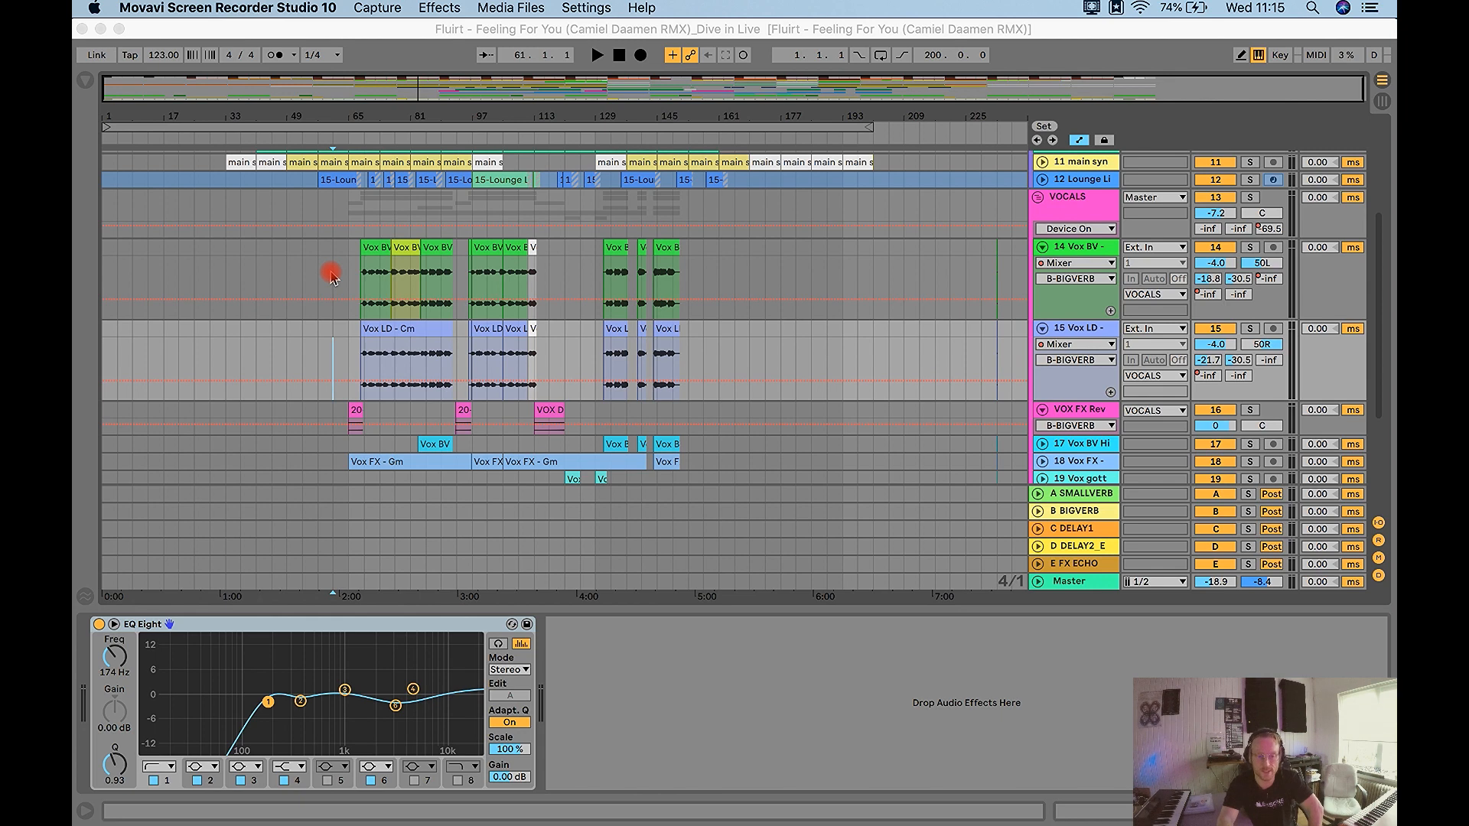
Play the arrangement from bar 57 to hear the 20-Audio 1 clip on the enlarged VOX FX Reverb track leading into the vocals.
left_click(354, 410)
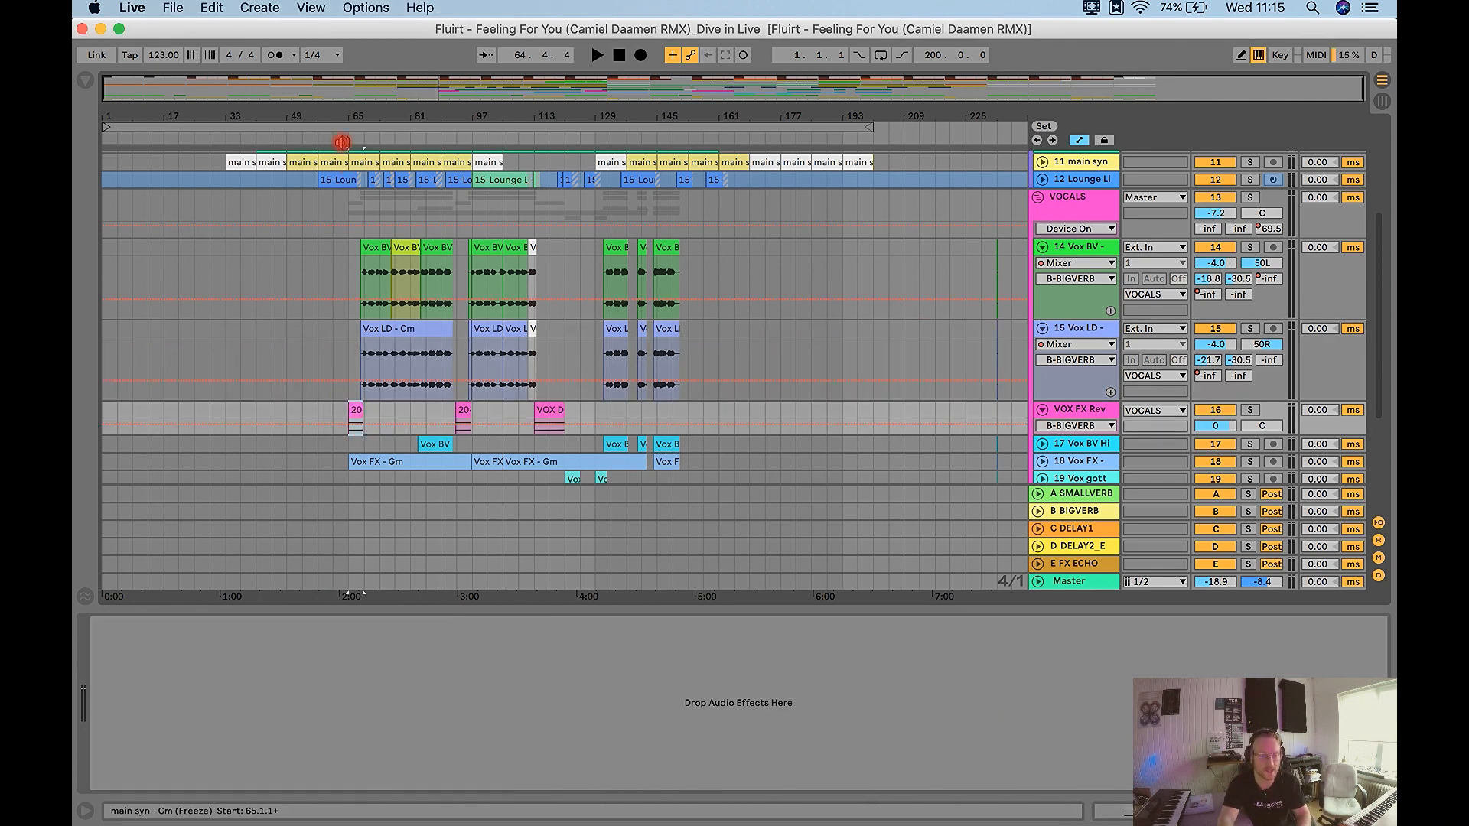
left_click_drag(340, 112, 340, 119)
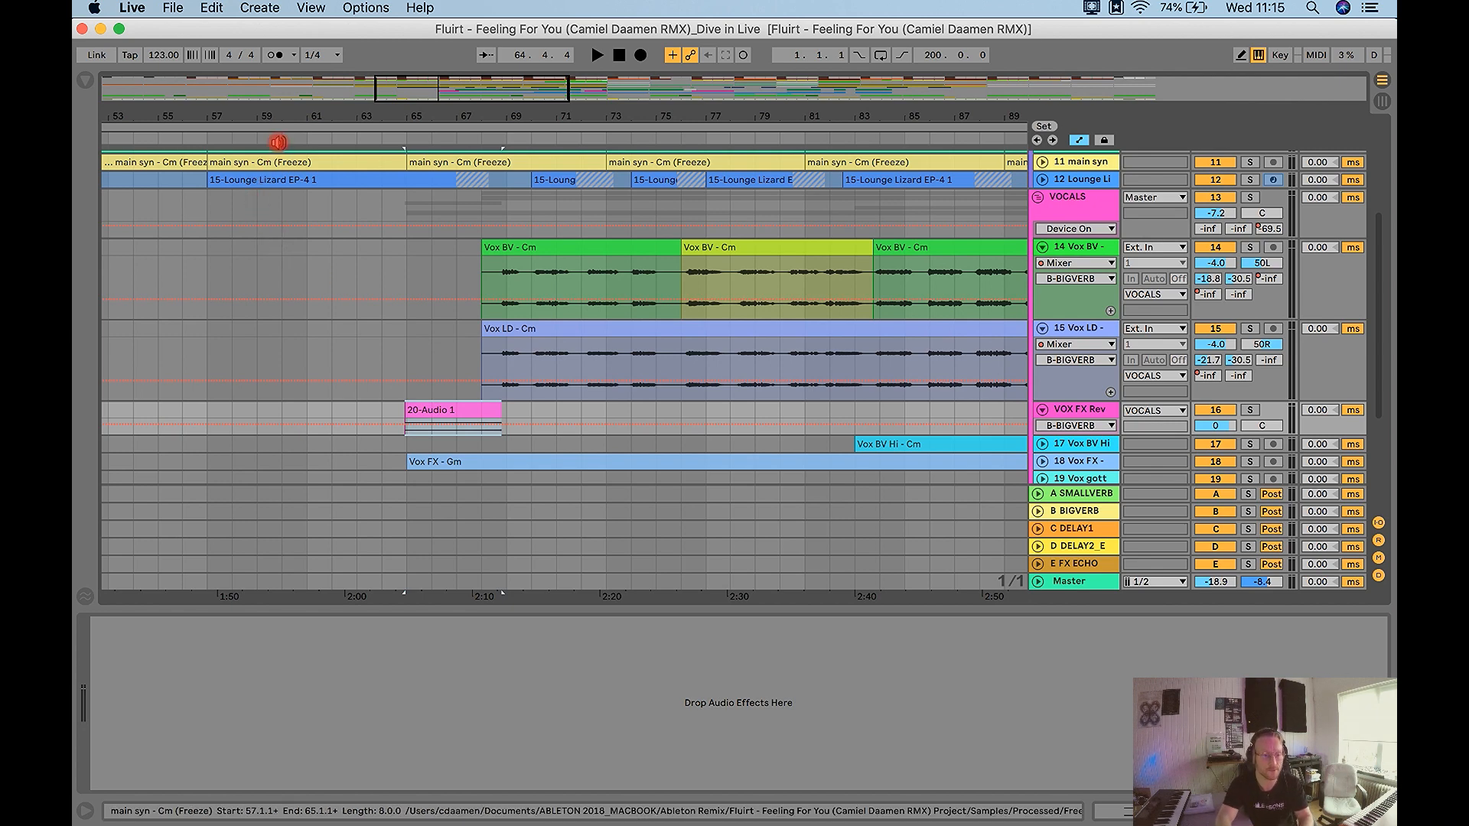
left_click(211, 255)
key("space")
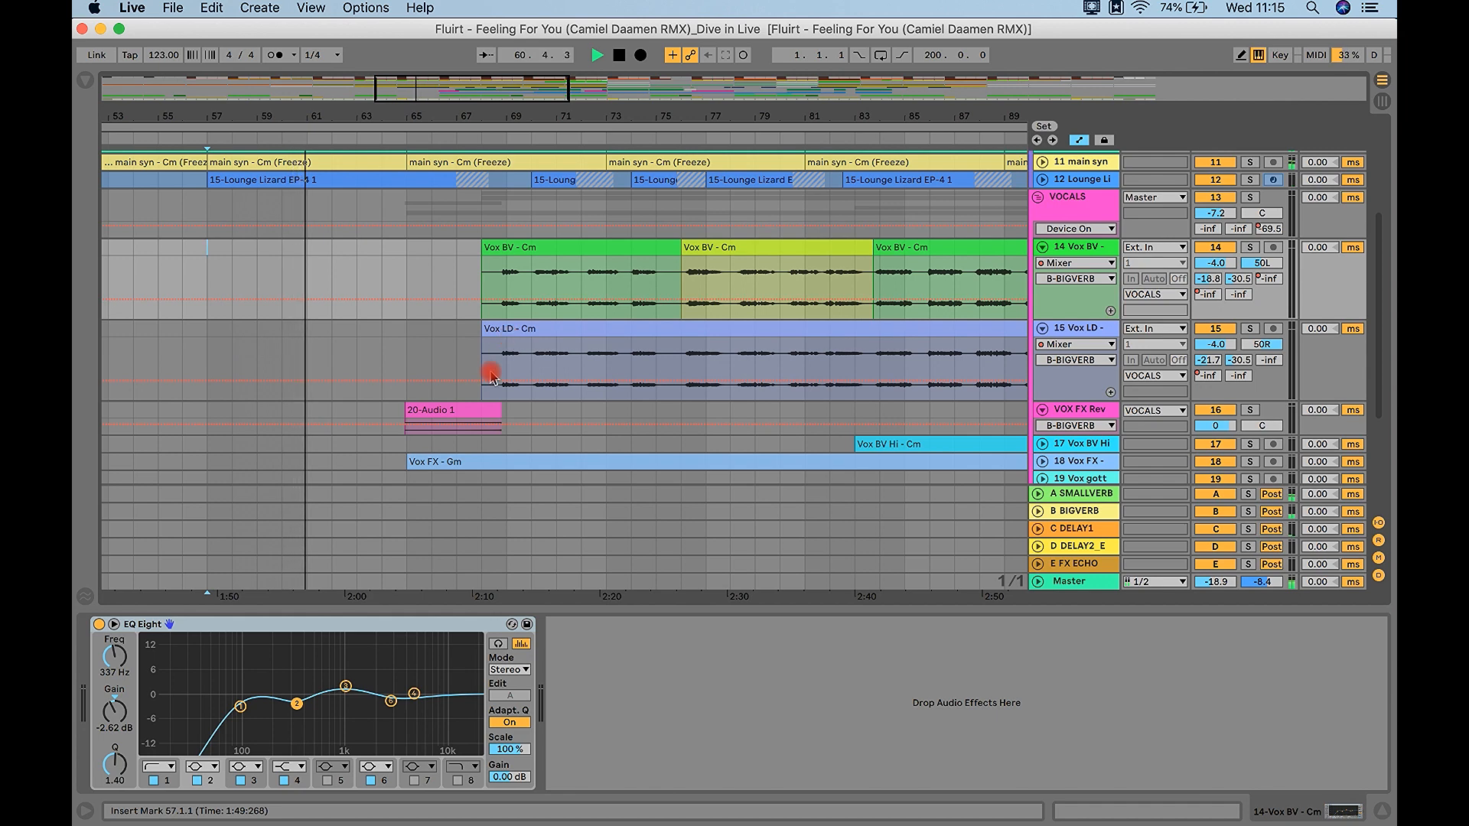
left_click(459, 411)
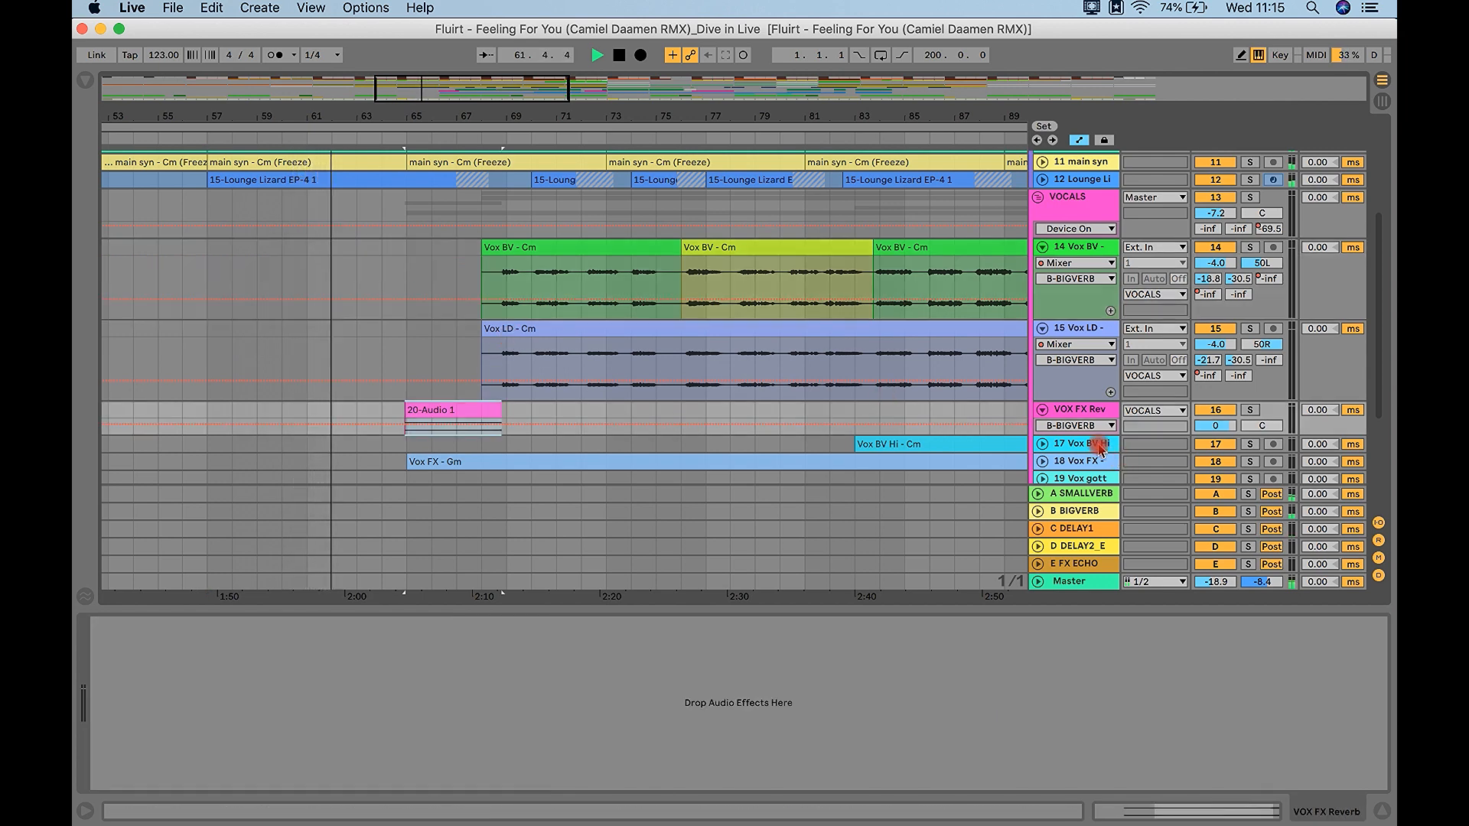
left_click_drag(1083, 435, 1088, 519)
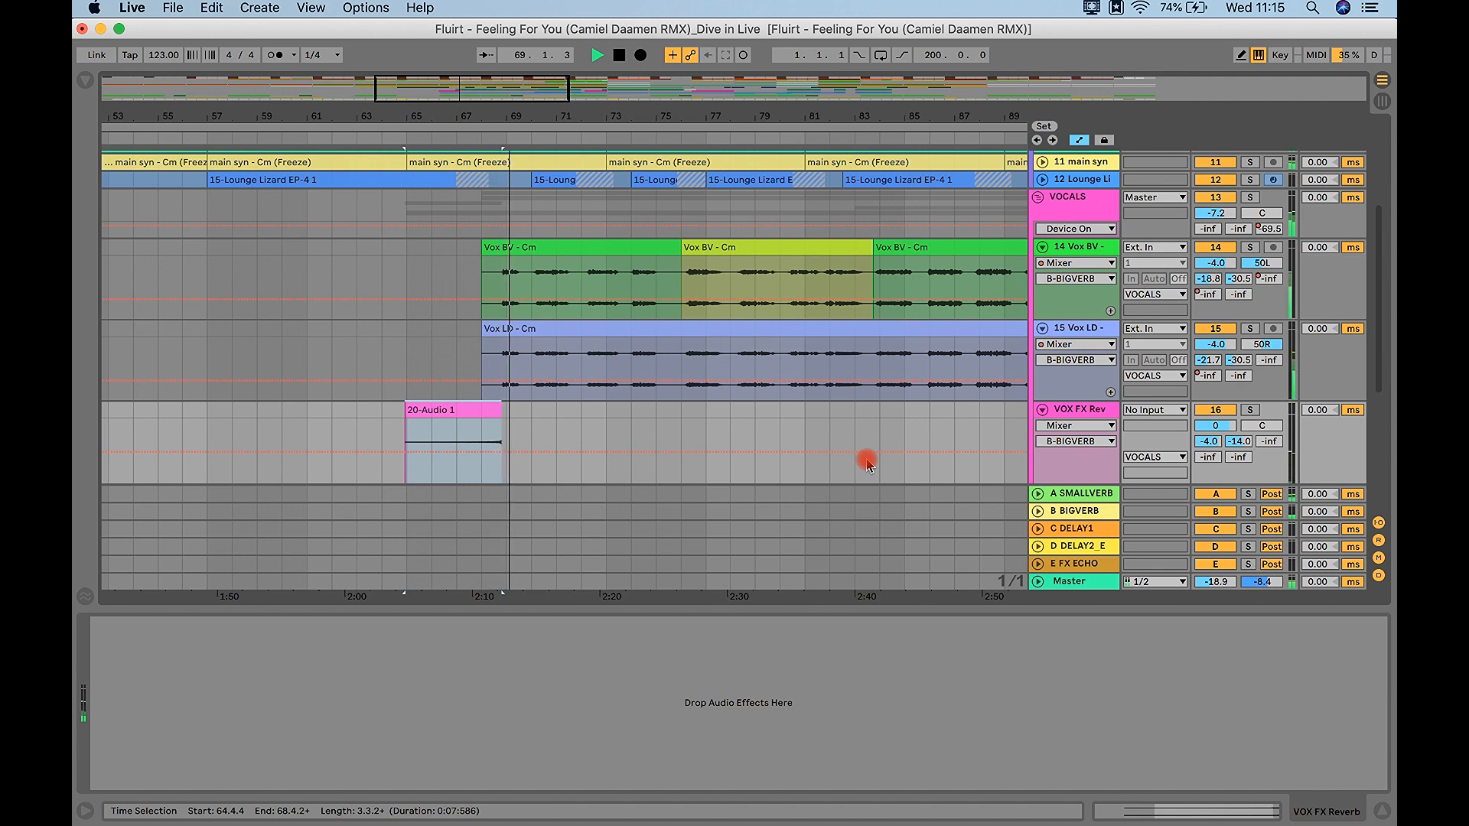
key("space")
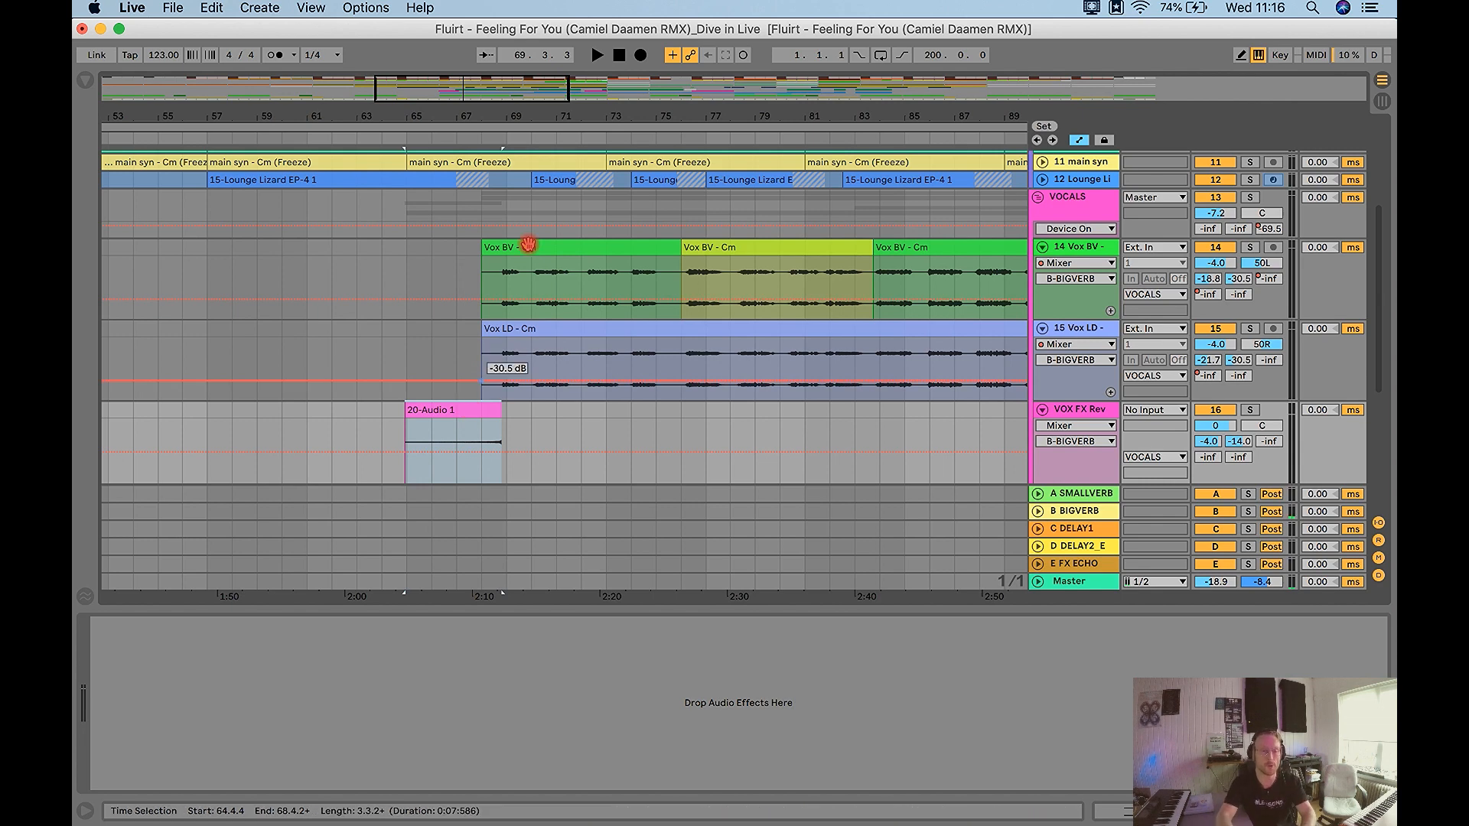
Mute the VOX FX Reverb track and insert an audio track named Reverb Vocal FX directly below Vox LD.
left_click_drag(516, 117, 612, 273)
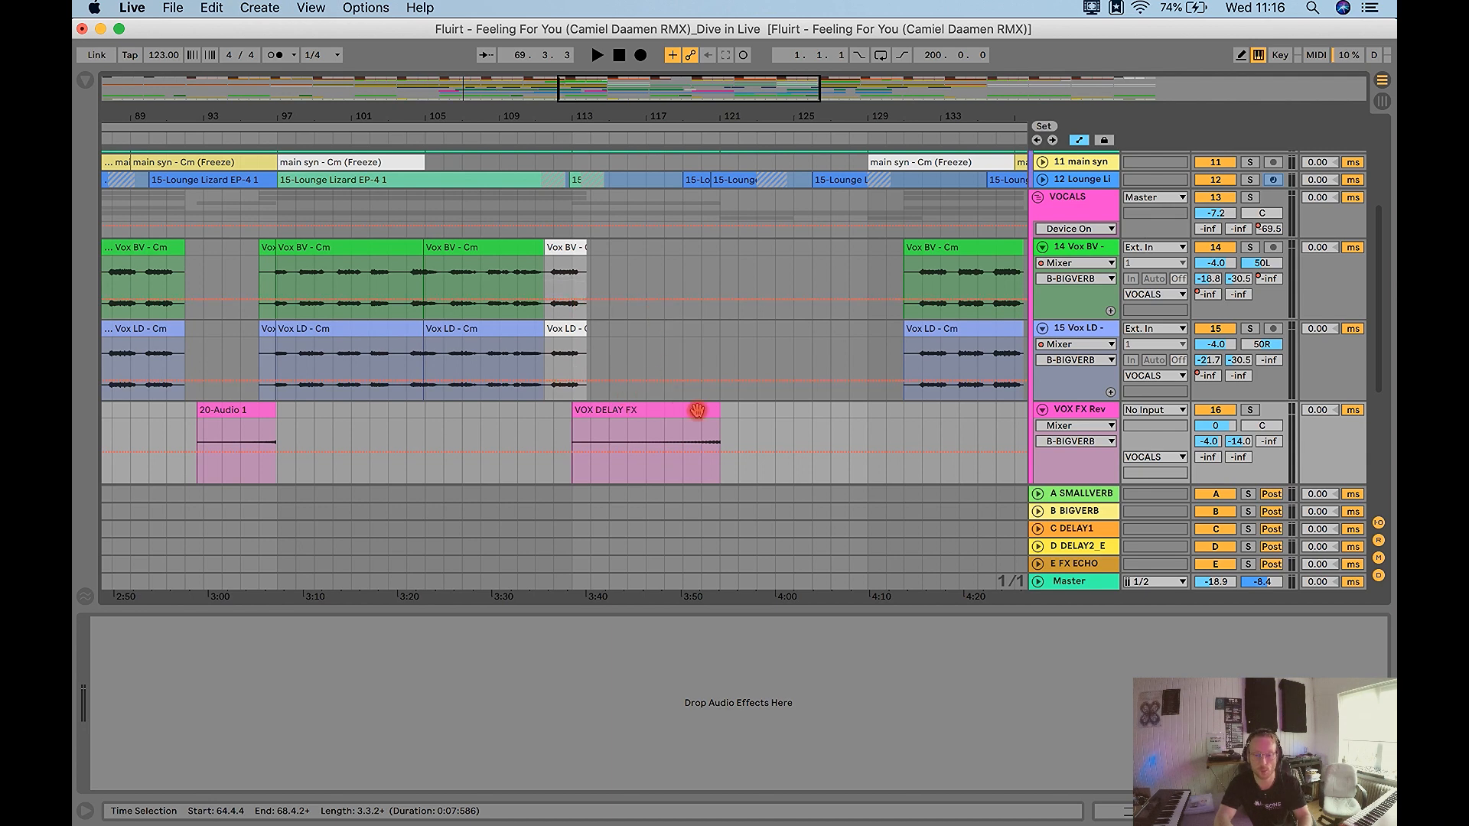
left_click(1205, 411)
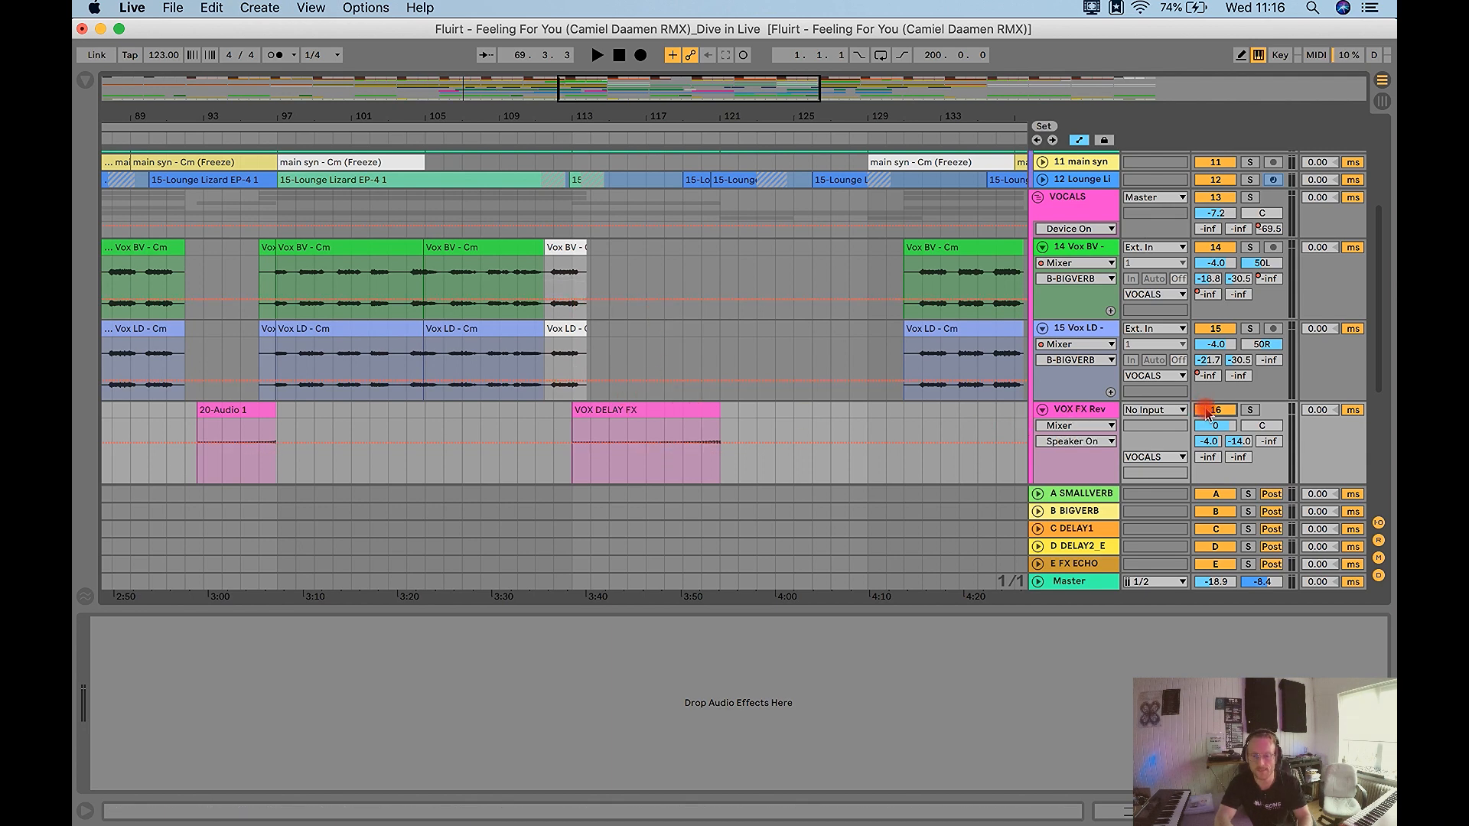
left_click(1078, 331)
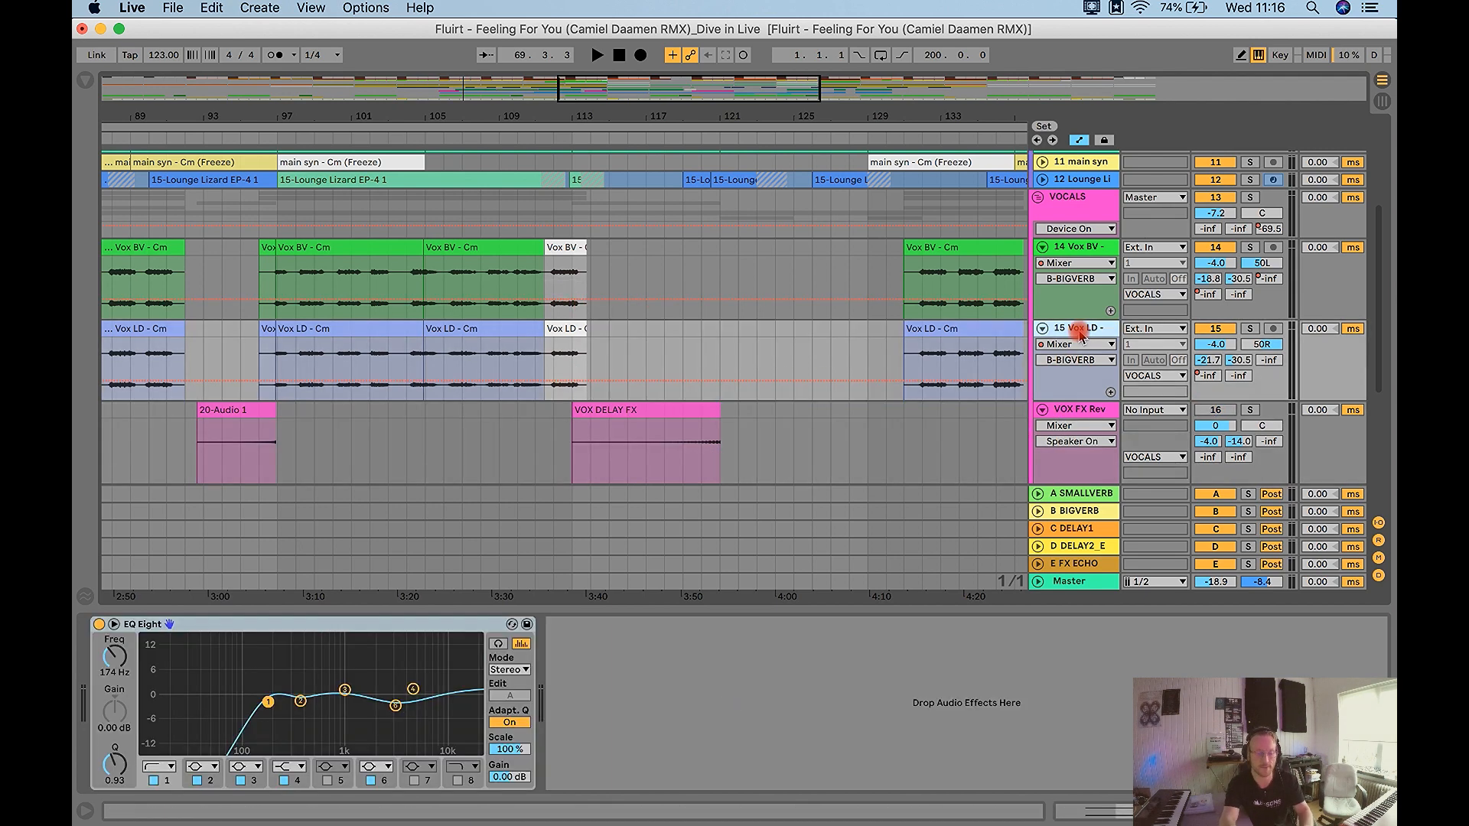
key("super+t")
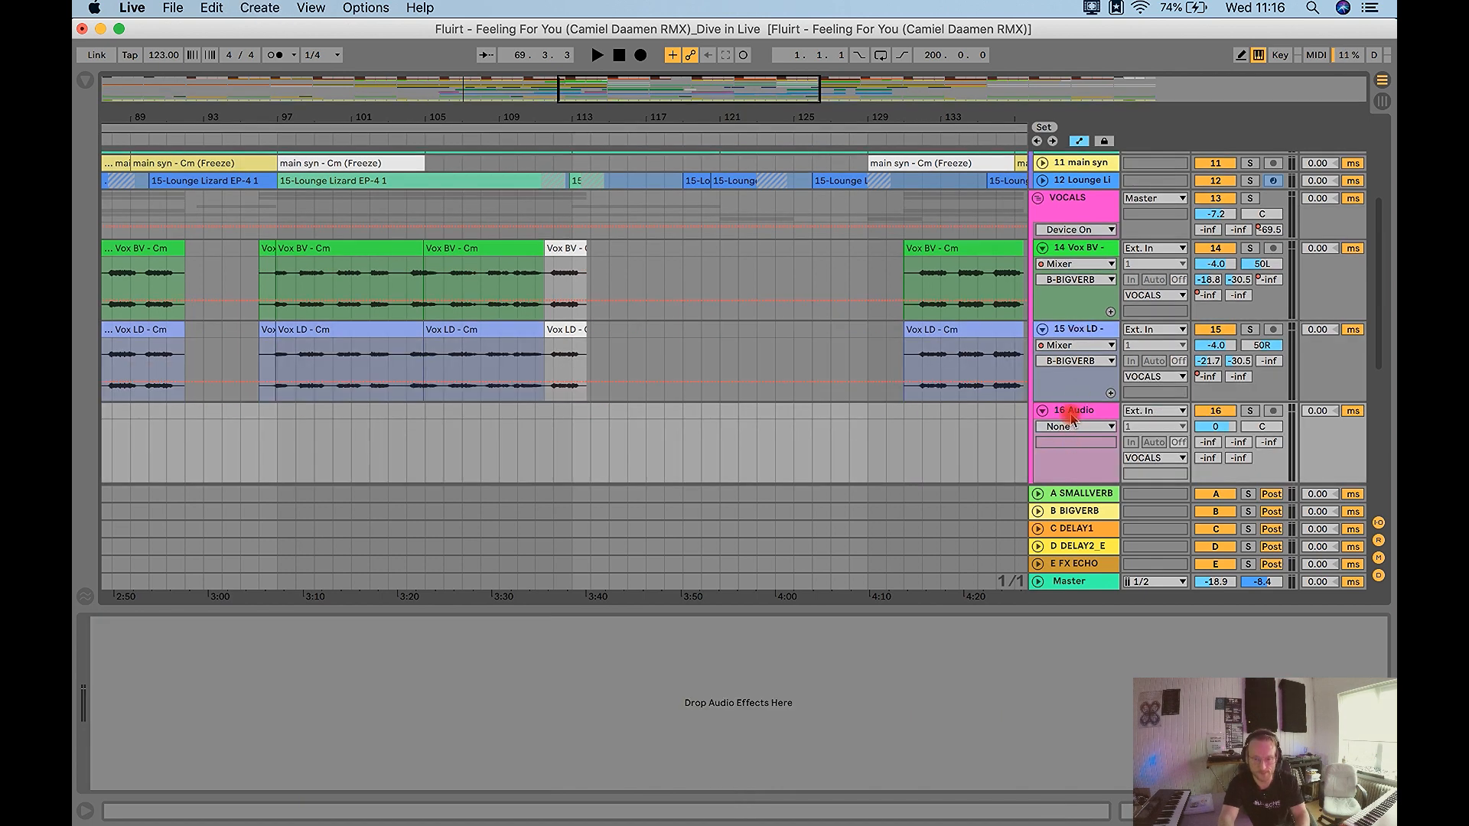
key("super+r")
type("Reverb Vocal FX")
key("Return")
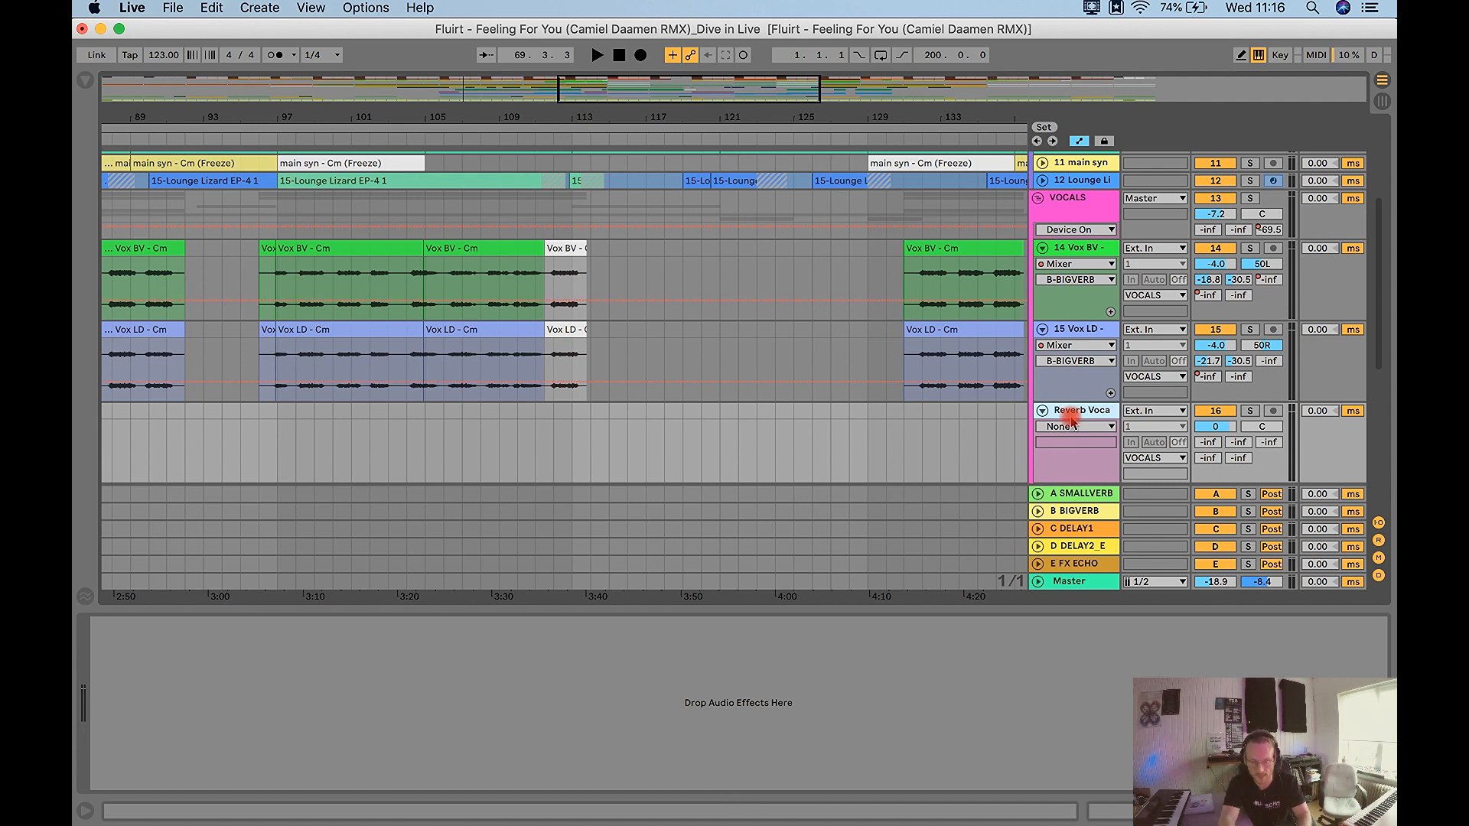
Place the insert marker at 113.1.1 on the Reverb Vocal FX track, aligned with the start of the VOX DELAY FX clip.
scroll(1067, 425, "down", 2)
left_click(1102, 423)
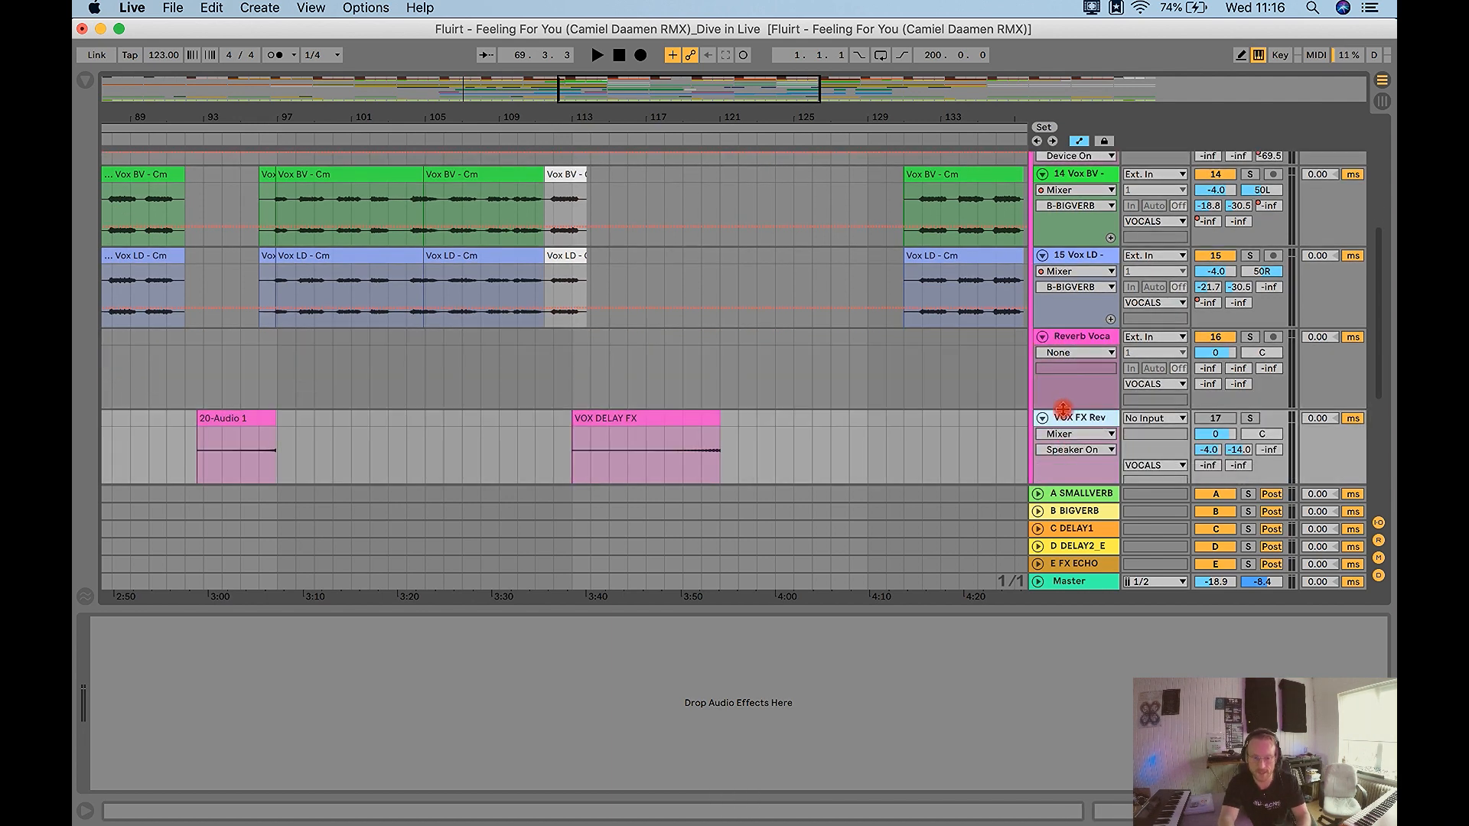
left_click(1078, 339)
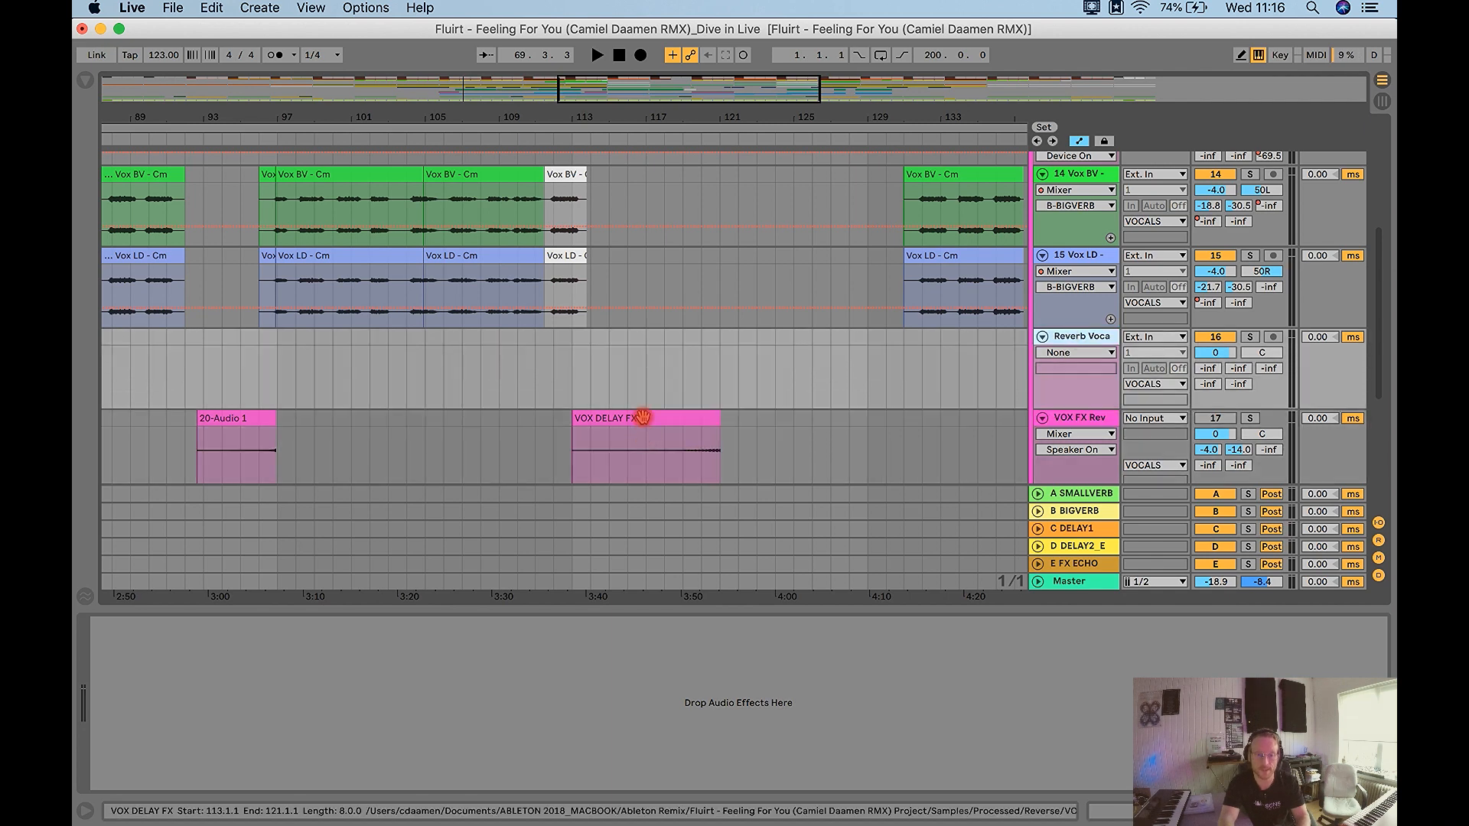
left_click(643, 417)
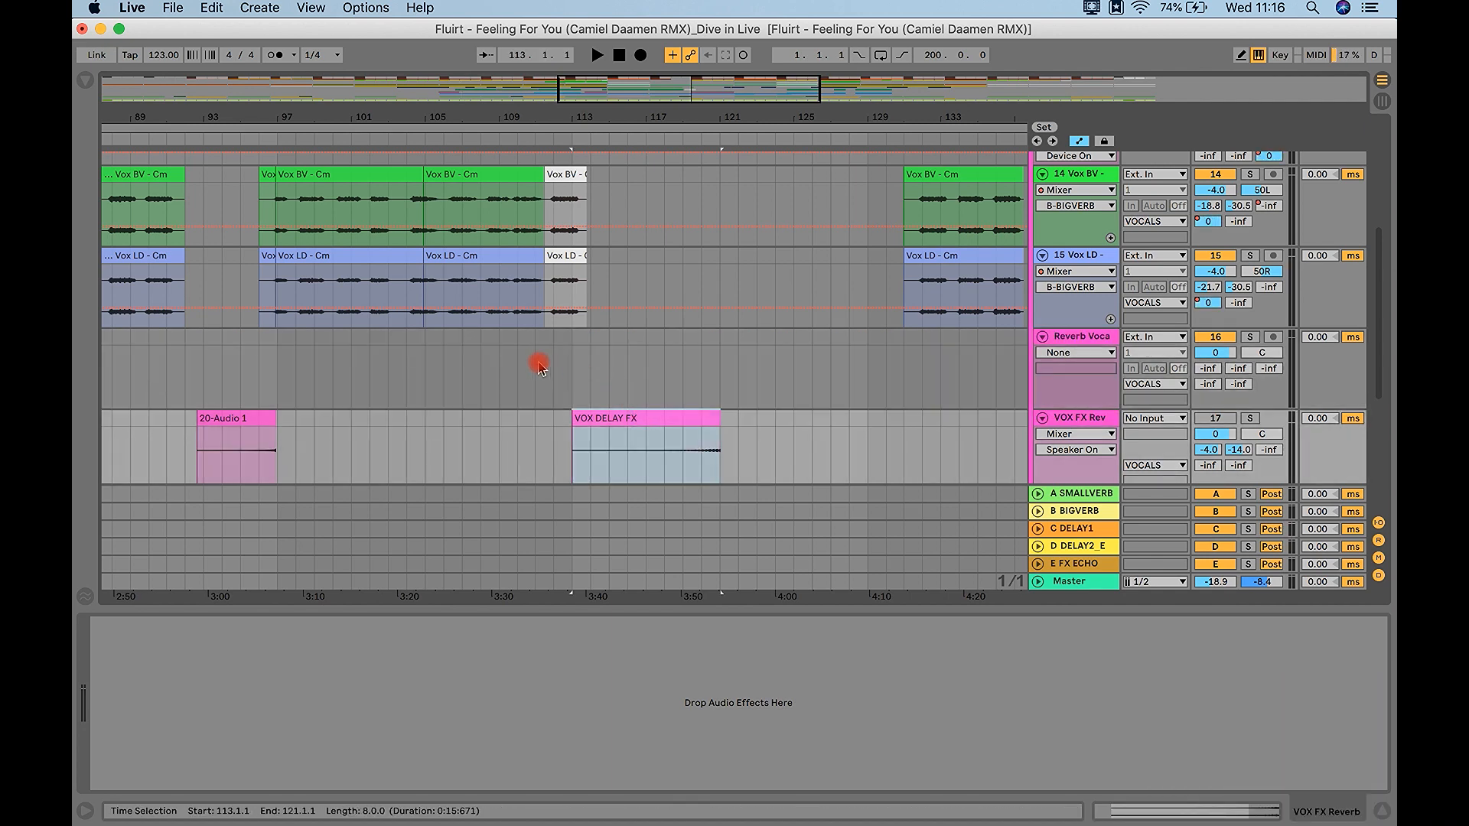
left_click(568, 344)
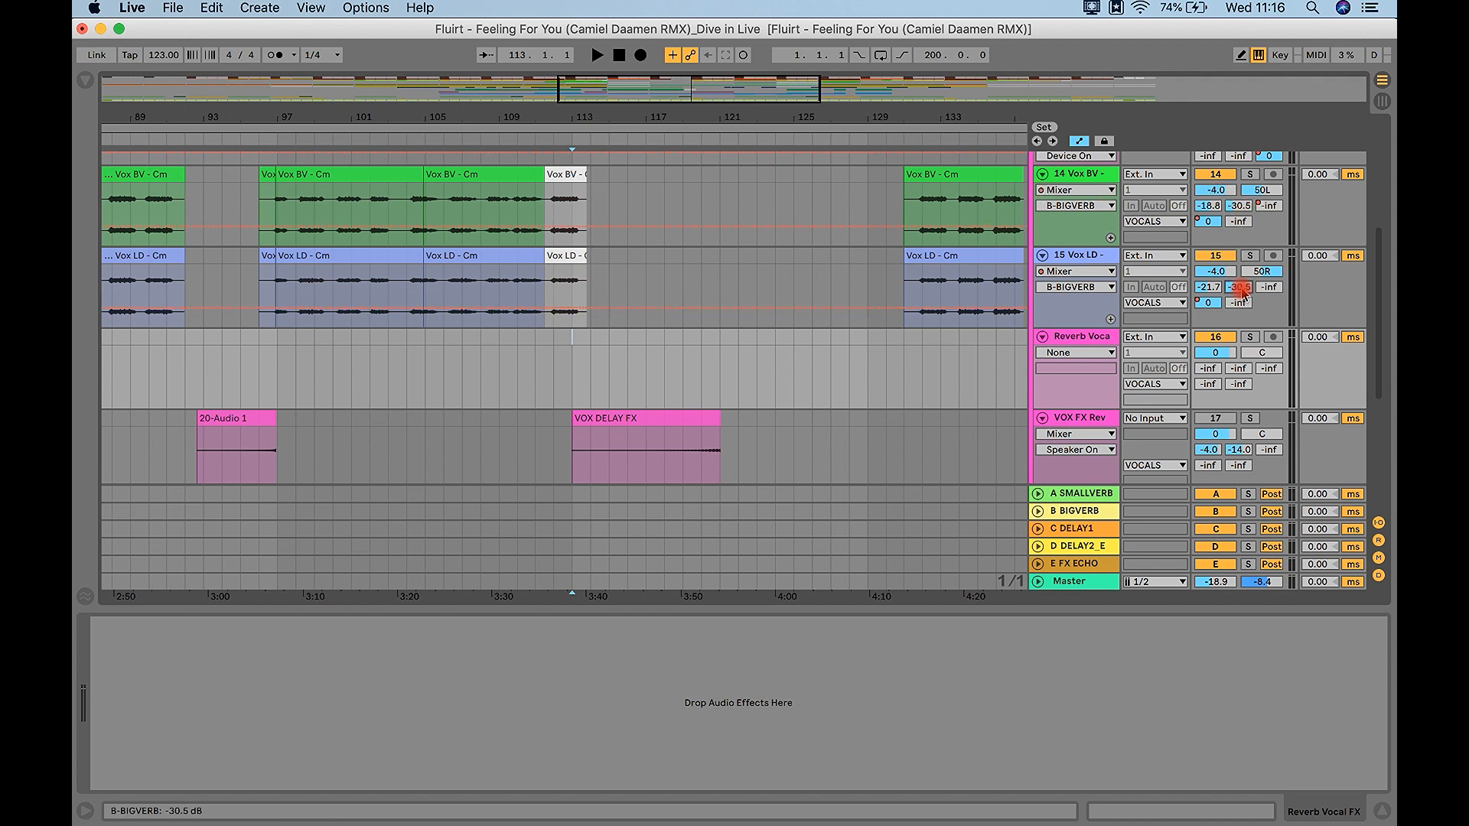
Examine the ValhallaVintageVerb decay, mix and mode settings on the B BIGVERB return track.
left_click(1078, 513)
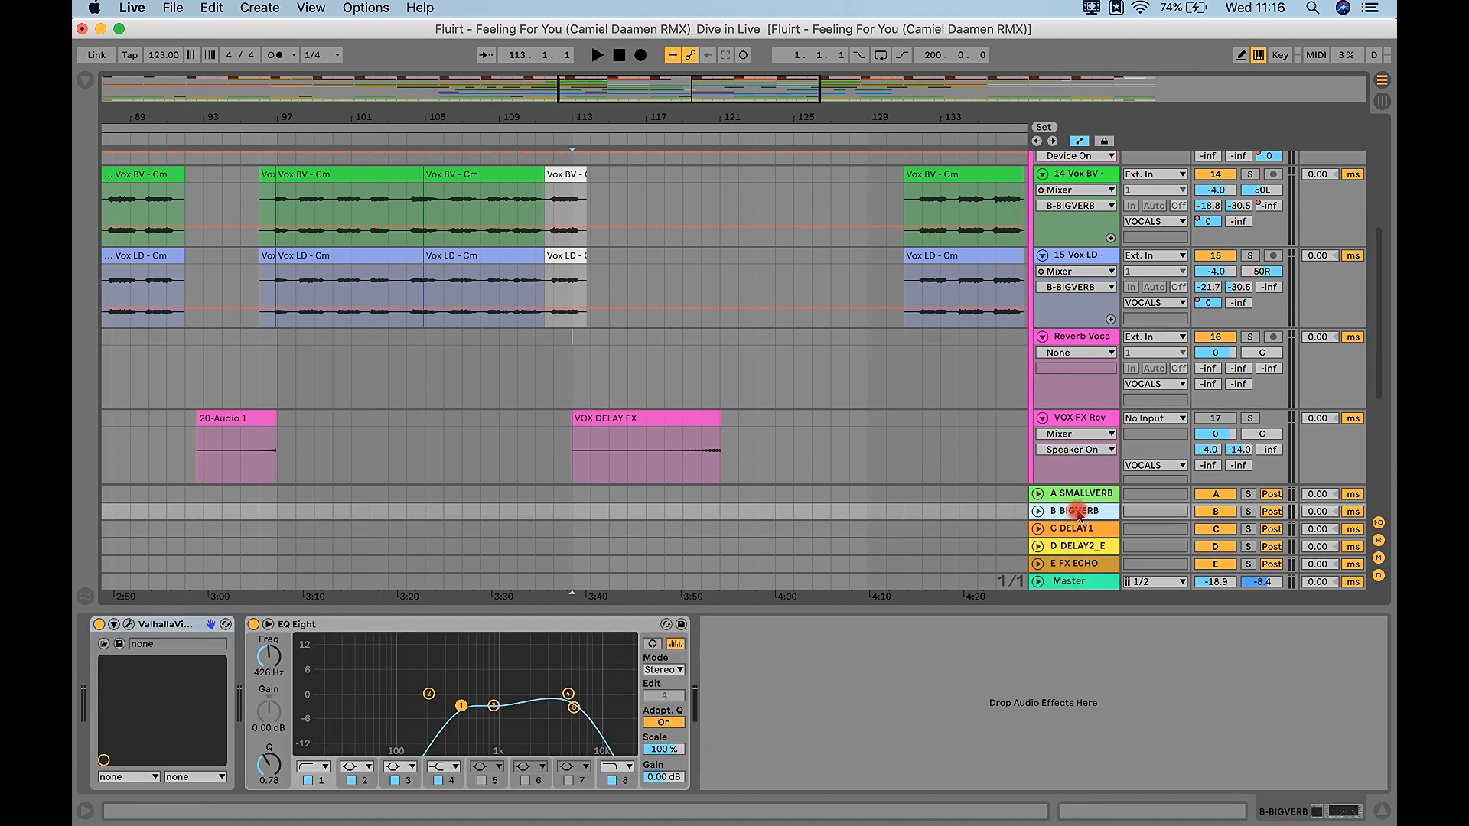
left_click(128, 625)
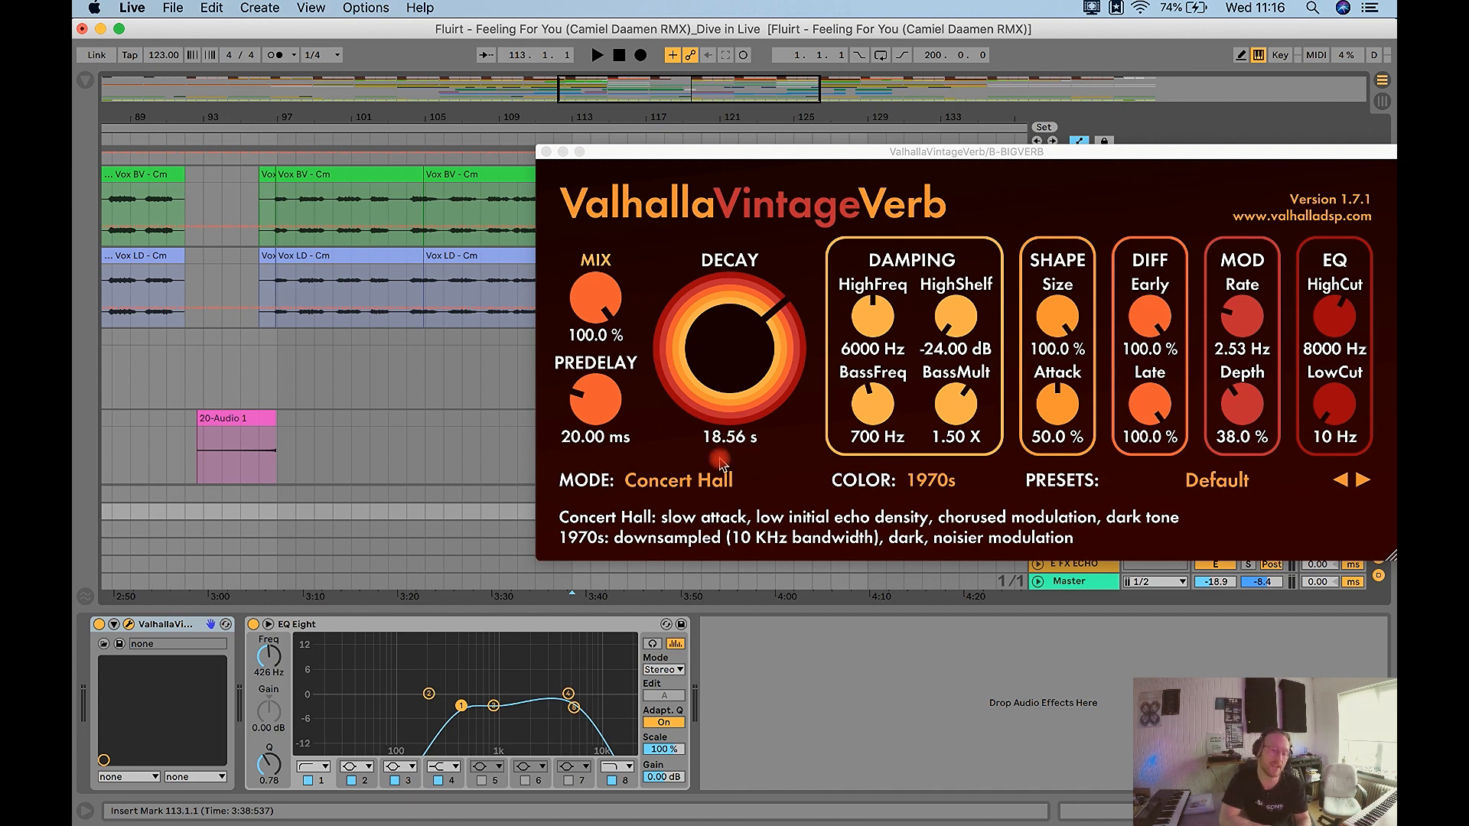
left_click(546, 153)
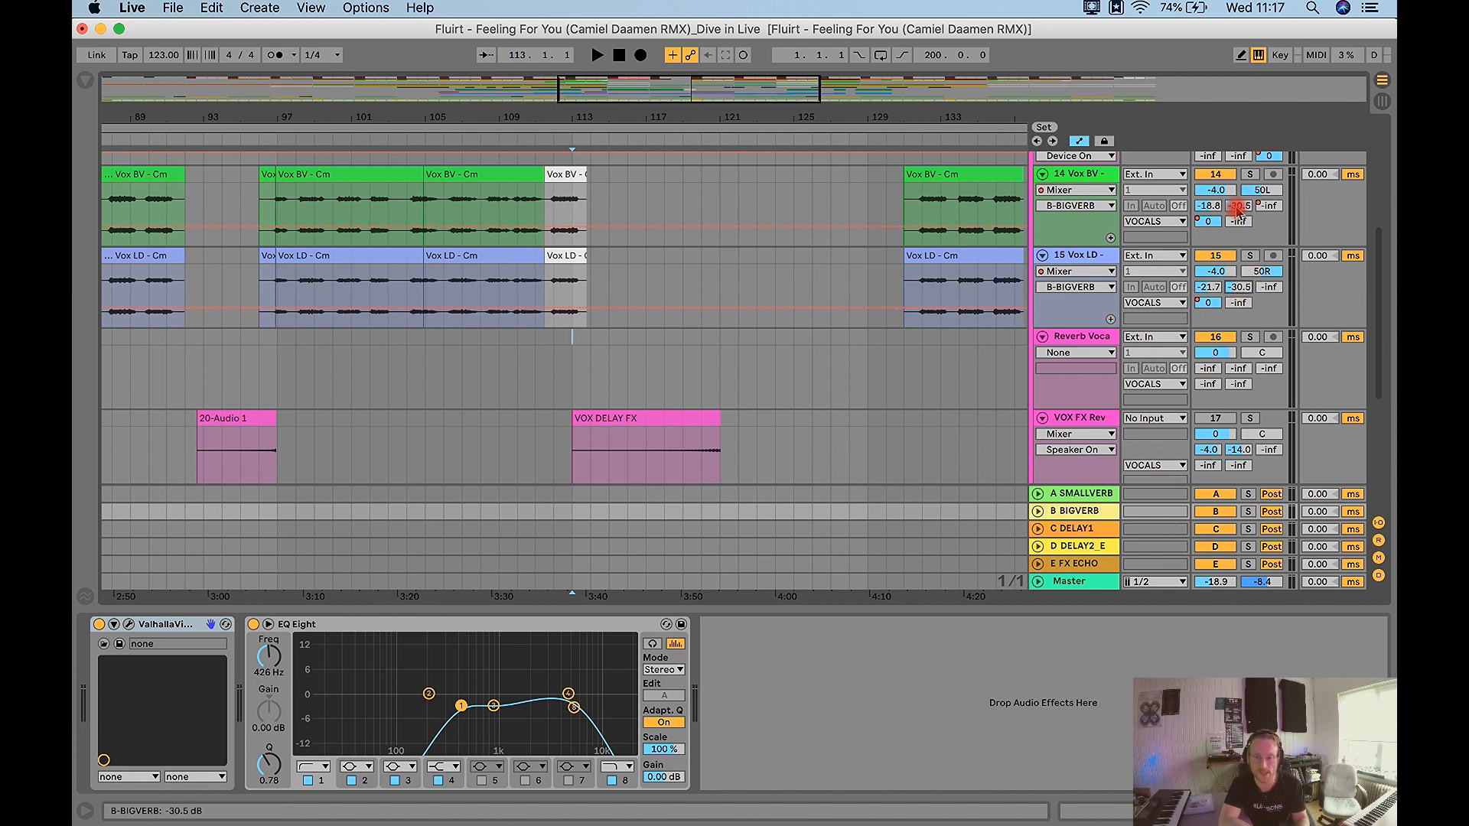
Automate the B-BIGVERB sends of Vox BV and Vox LD to jump to 0 dB from bar 113 onward.
left_click_drag(575, 121, 573, 127)
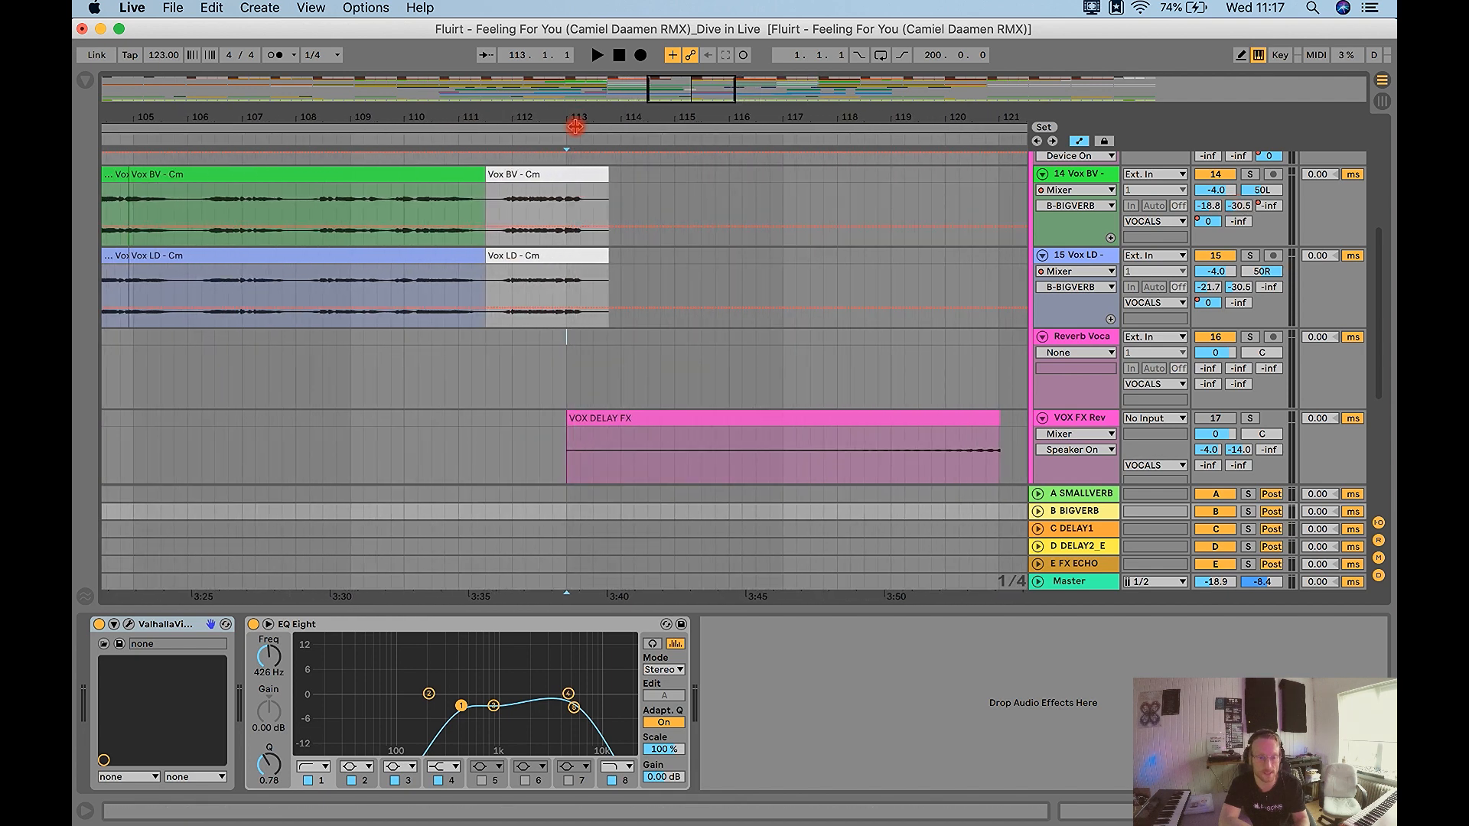
left_click(564, 229)
left_click_drag(579, 218, 566, 188)
left_click(565, 312)
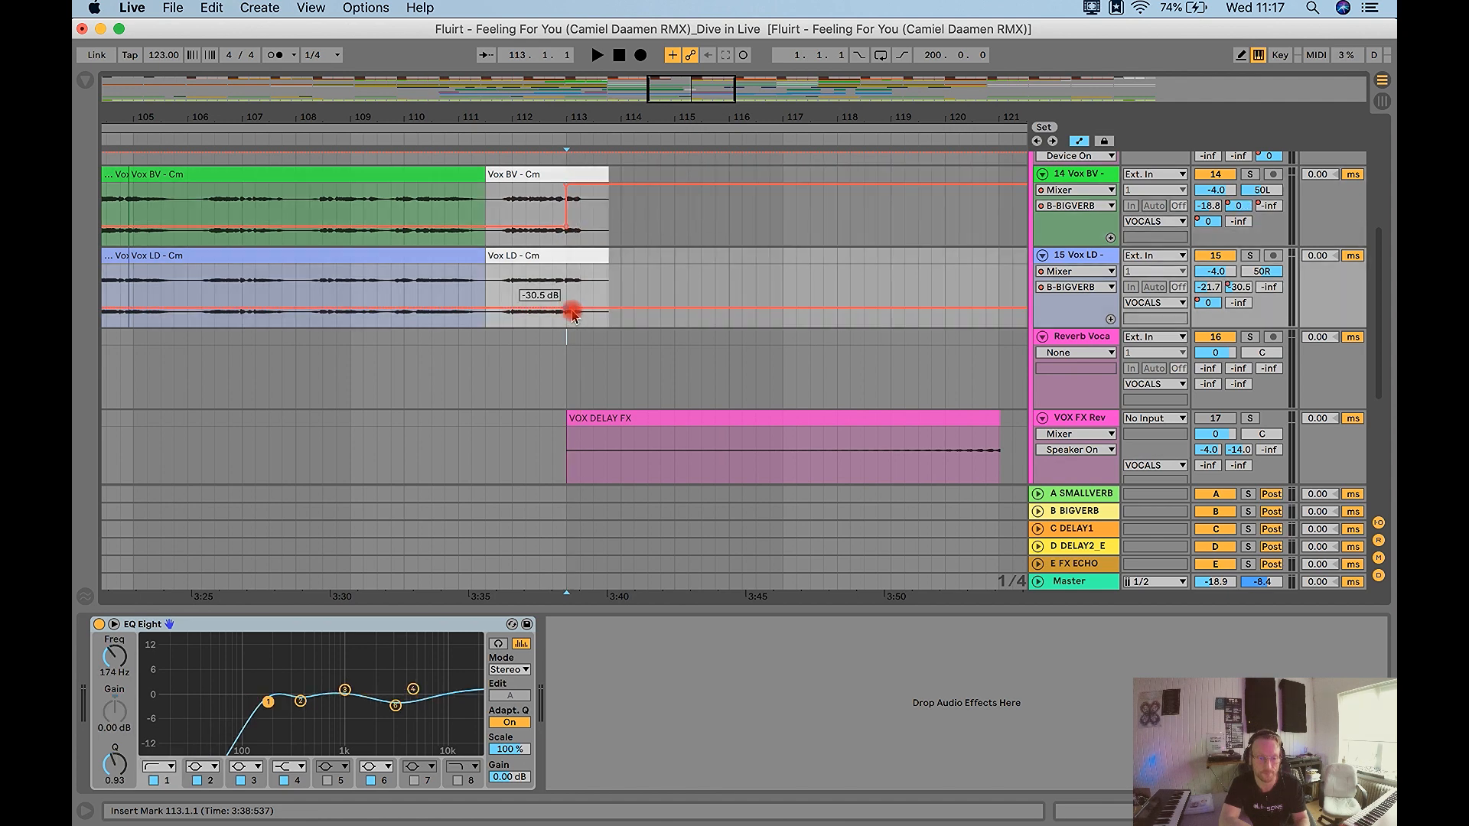
left_click_drag(575, 310, 575, 266)
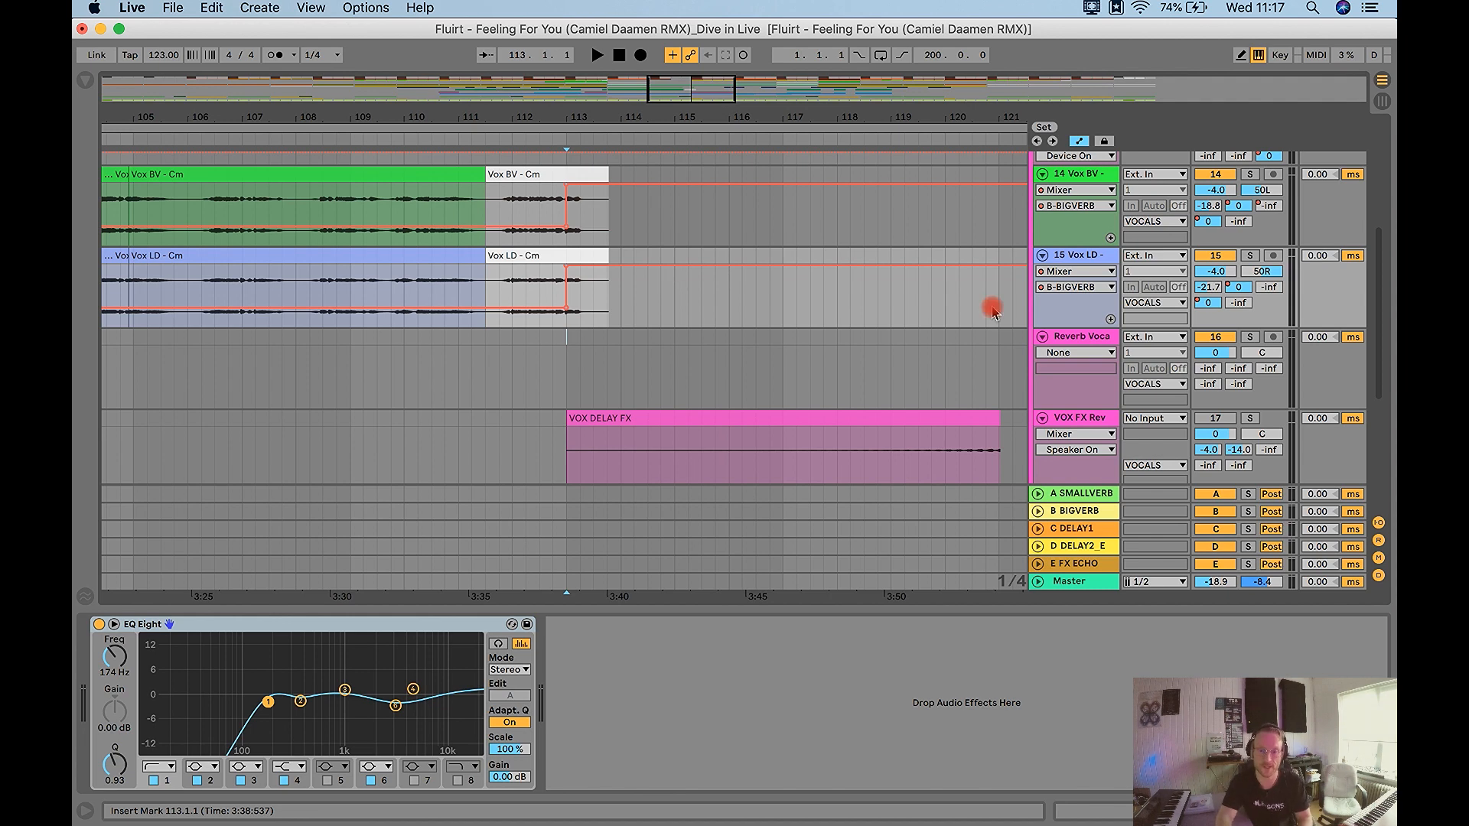
Set the Reverb Vocal FX track's audio input to B-BIGVERB and arm the track for recording.
left_click(1105, 337)
left_click(1138, 338)
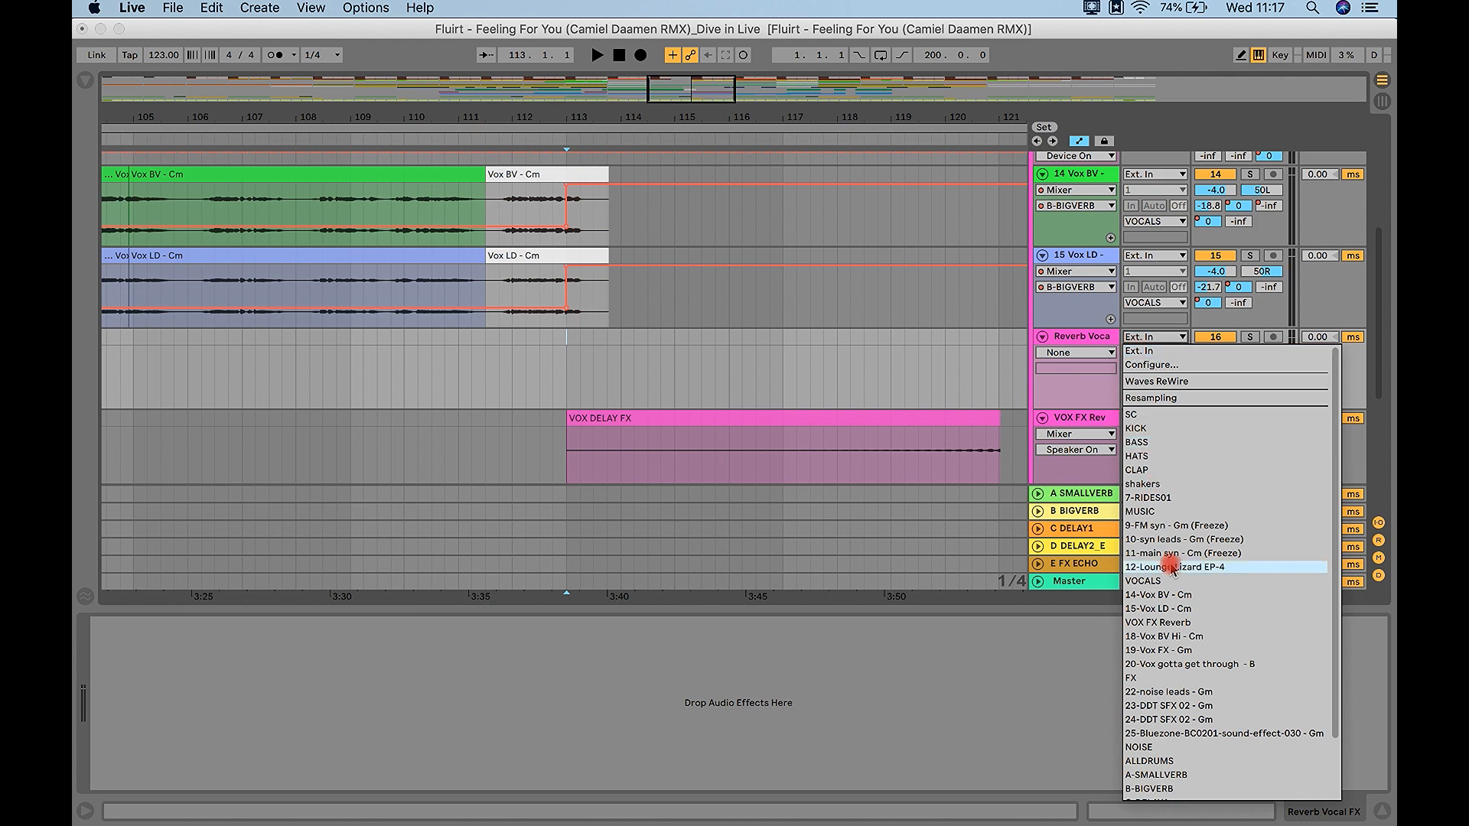
scroll(1164, 563, "down", 3)
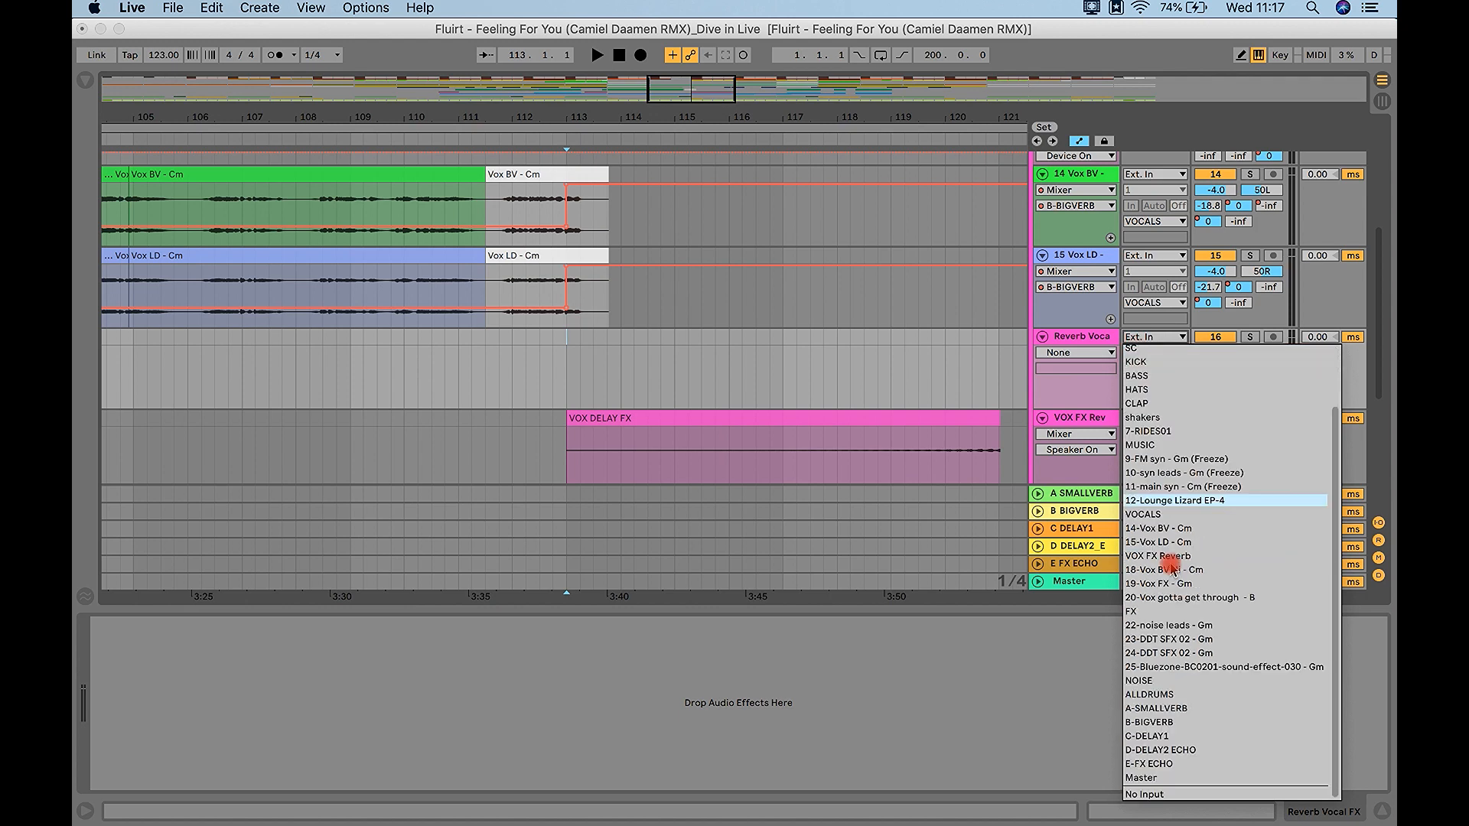
left_click(1166, 723)
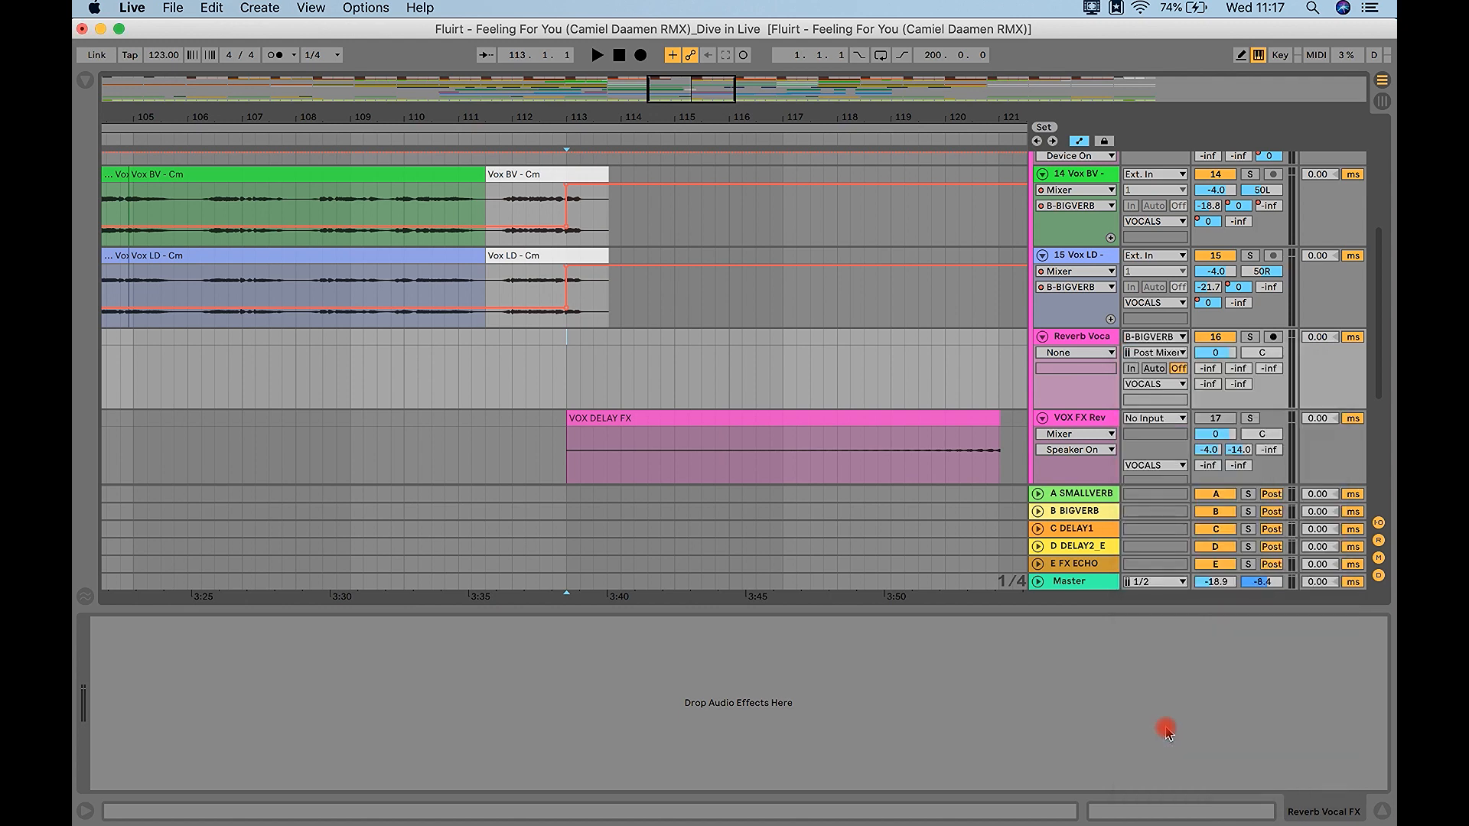
left_click(1273, 338)
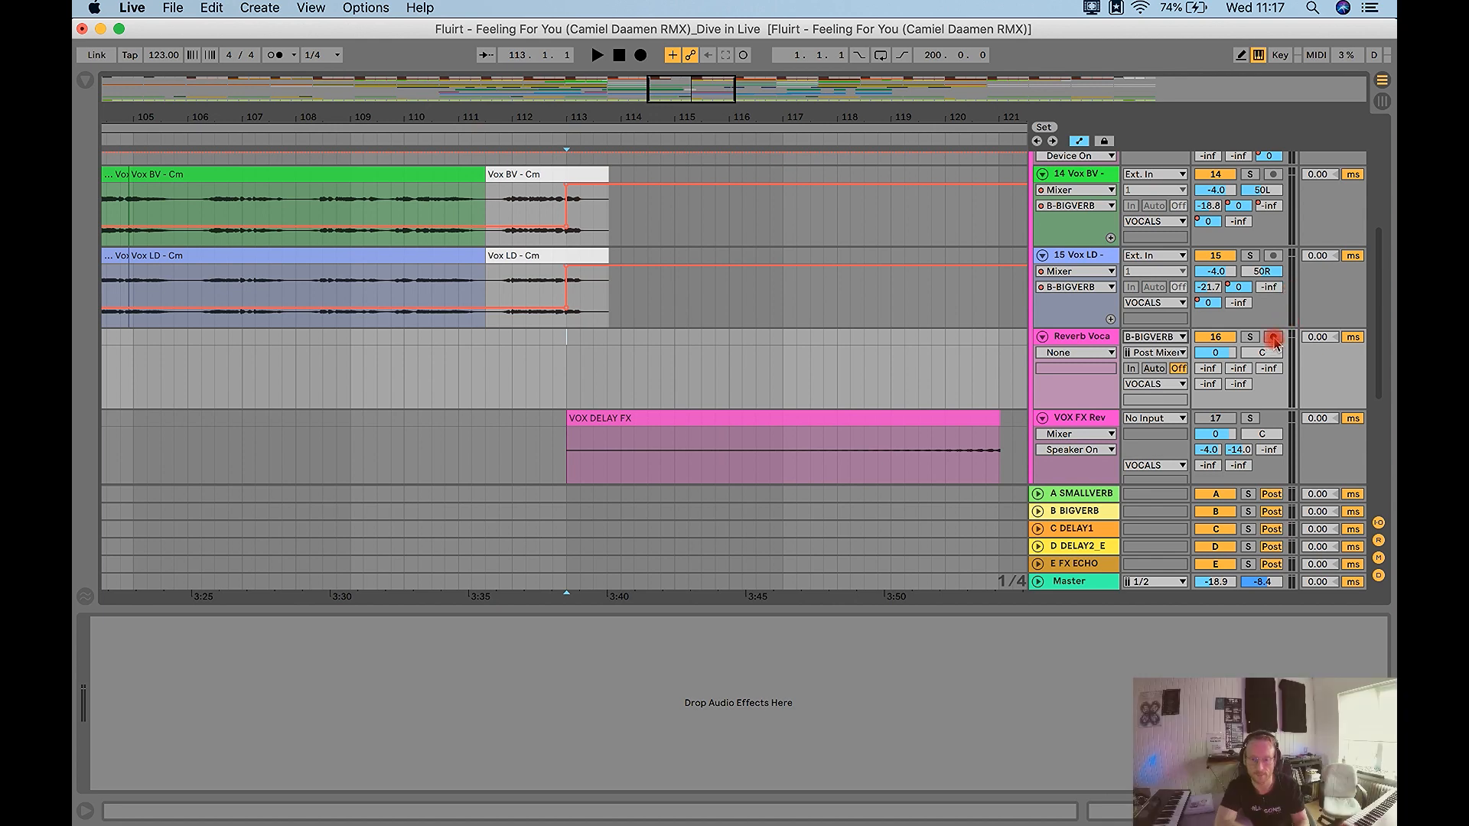
Solo the Vox BV and Vox LD tracks and mute every return track except B BIGVERB.
left_click(1249, 176)
left_click(1249, 256)
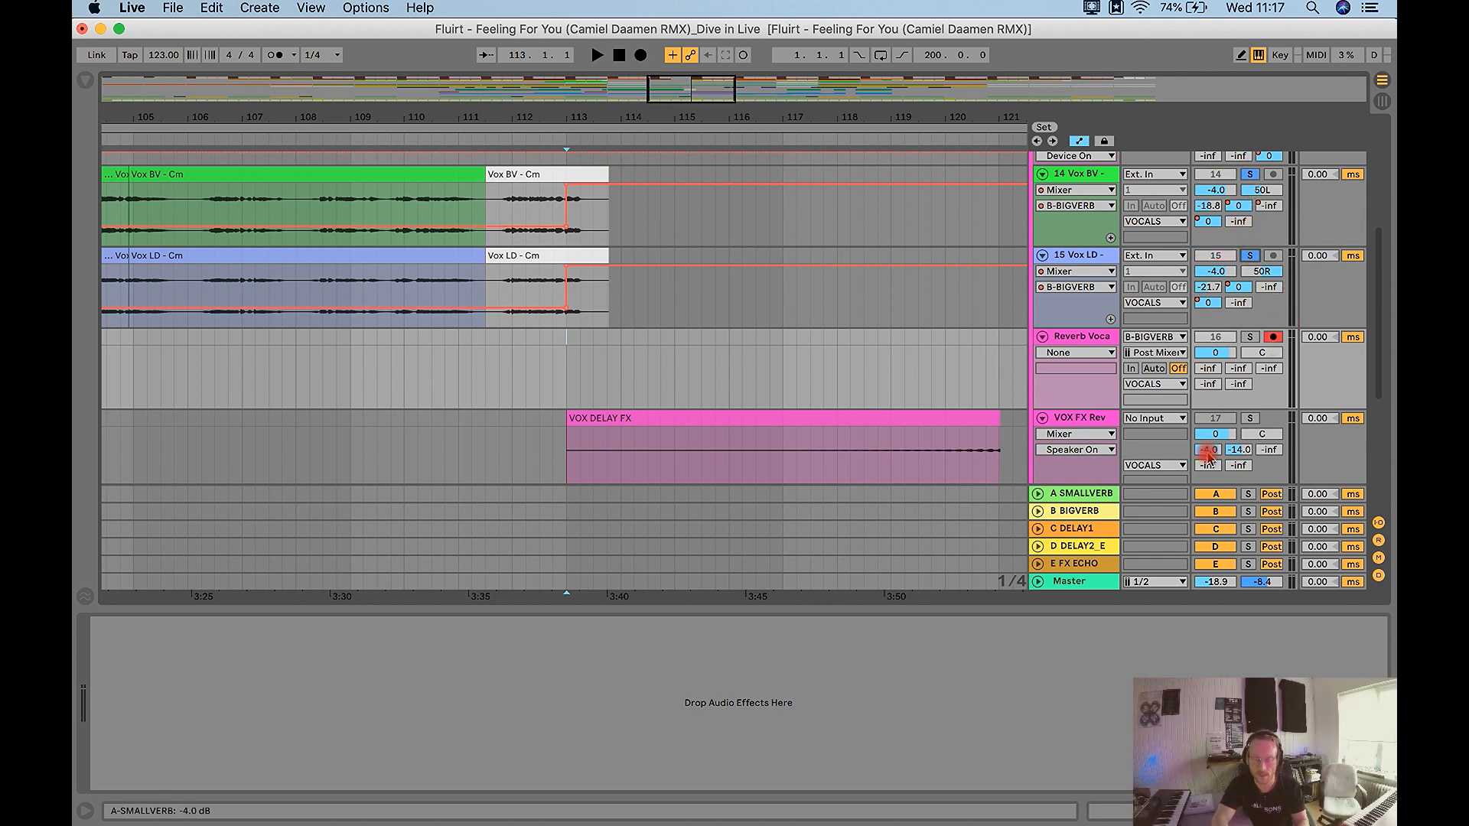
left_click(1216, 494)
left_click(1215, 548)
left_click(1216, 564)
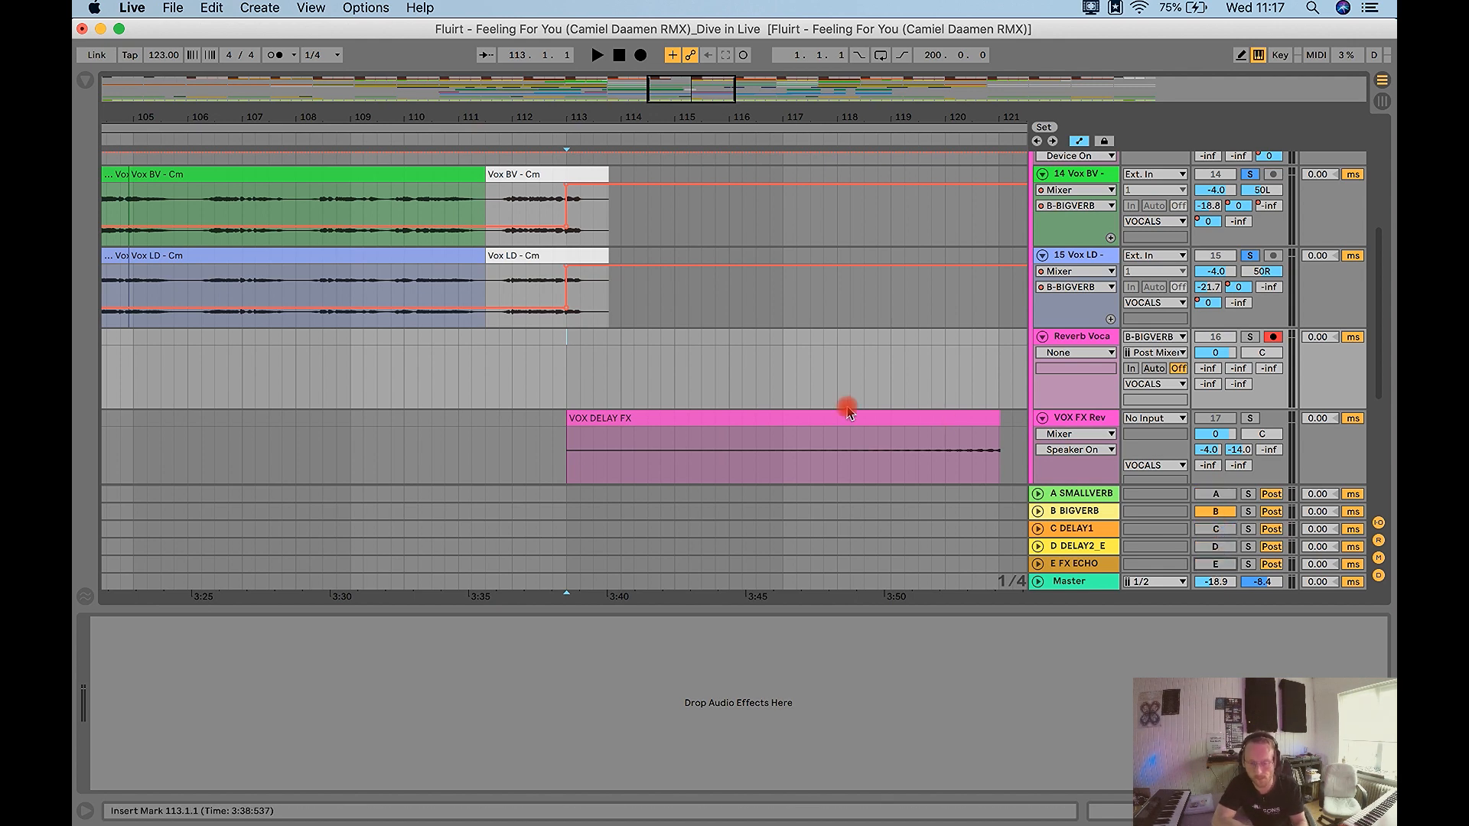
Record the reverb tail onto Reverb Vocal FX from 112.4.1 past bar 121, and trim the clip to span 113.1.1 to 121.1.1.
left_click(550, 345)
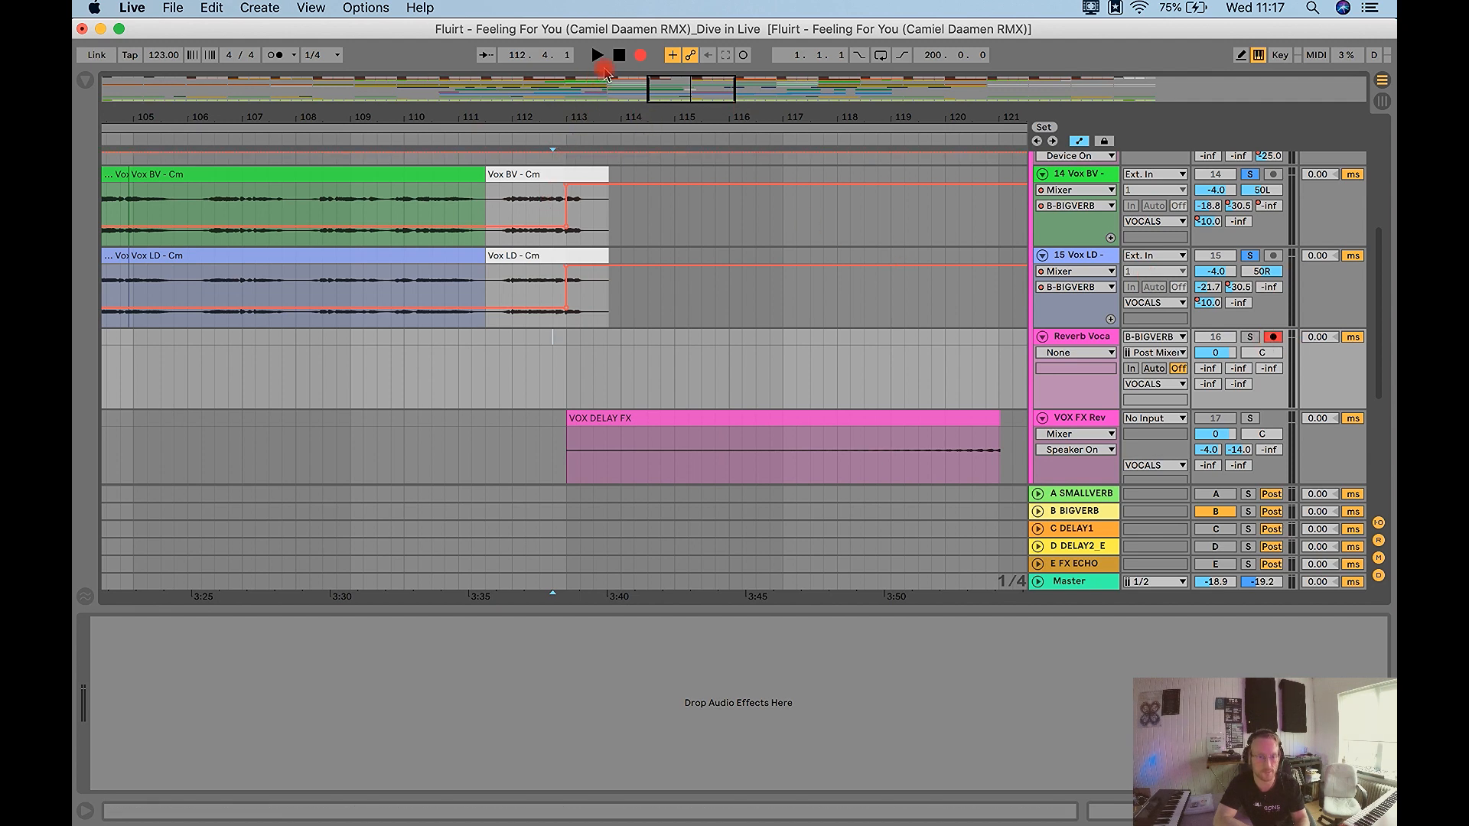
left_click(597, 55)
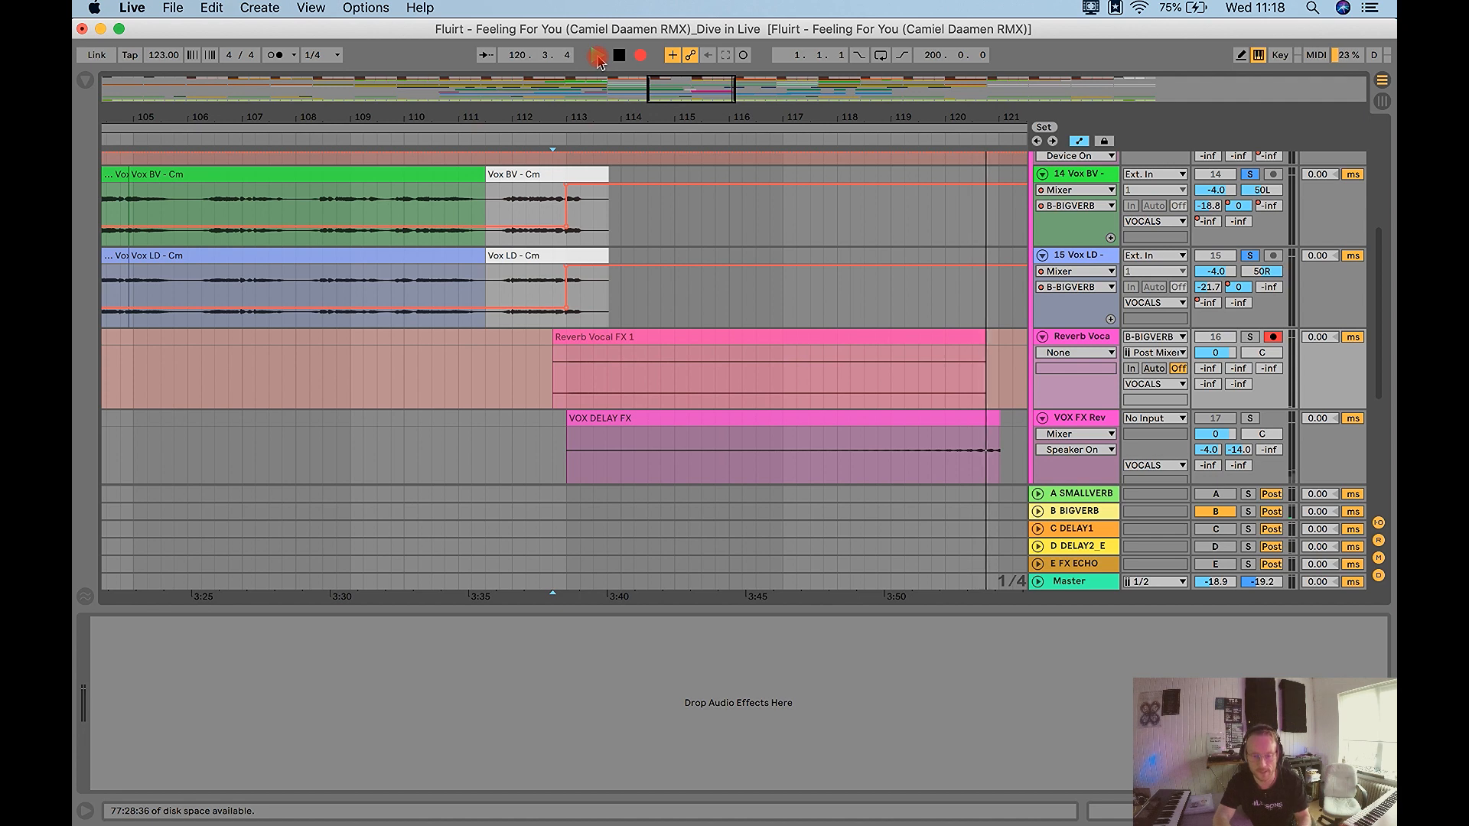
key("space")
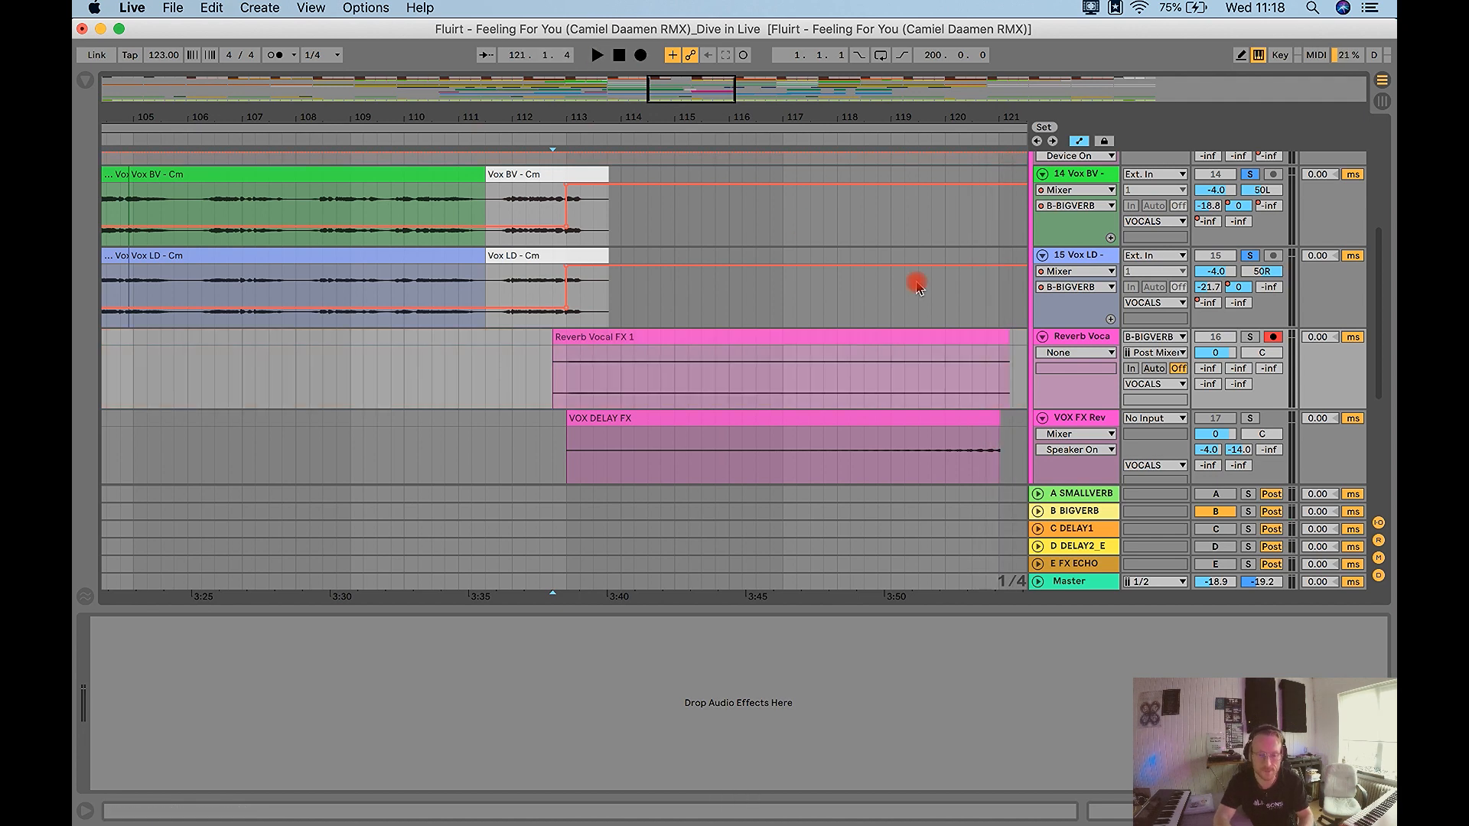
left_click(999, 337)
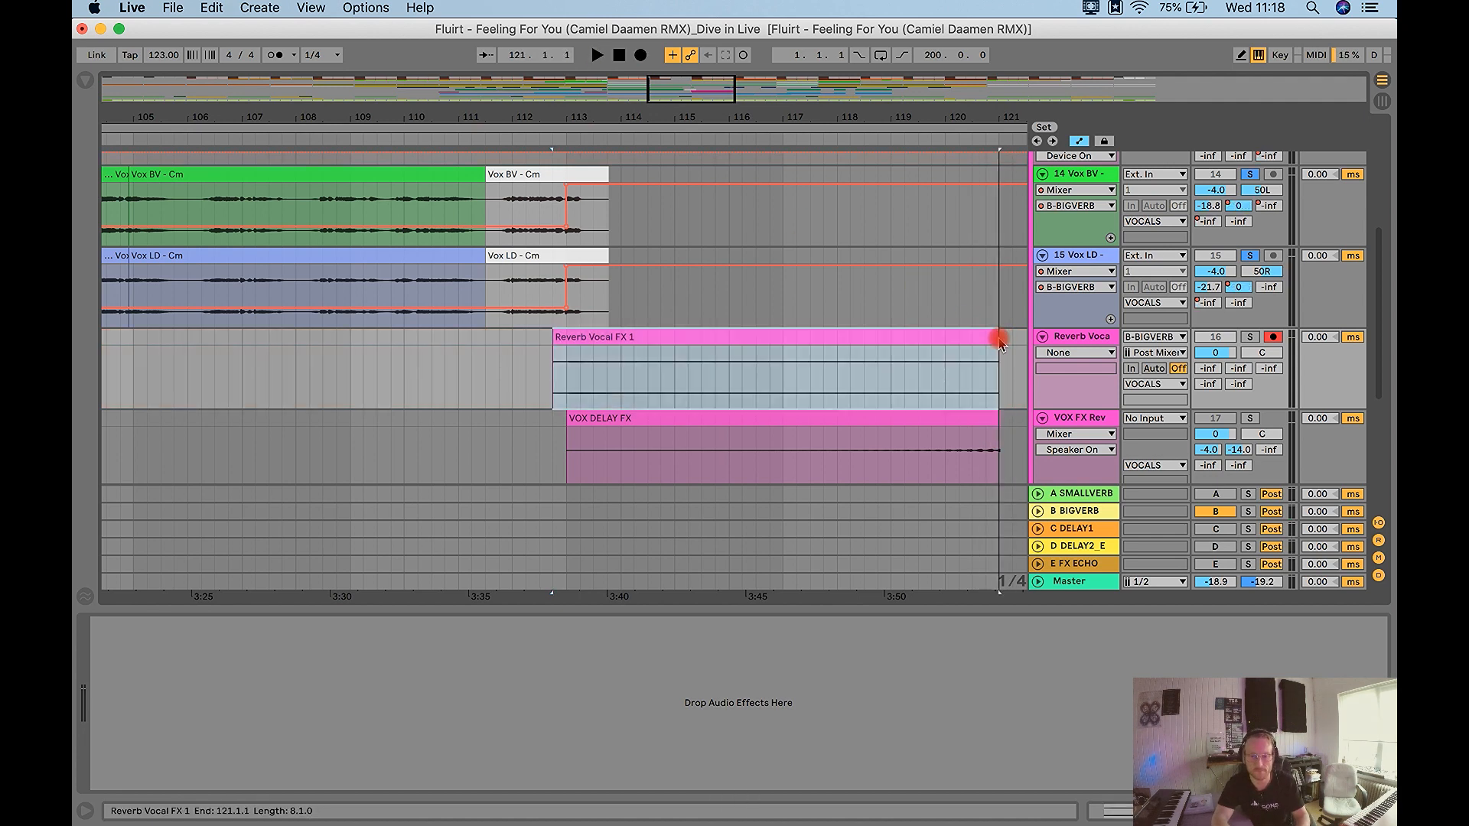
left_click_drag(556, 340, 566, 338)
Solo and disarm the Reverb Vocal FX track and audition the recorded reverb clip from its start.
left_click(1249, 337)
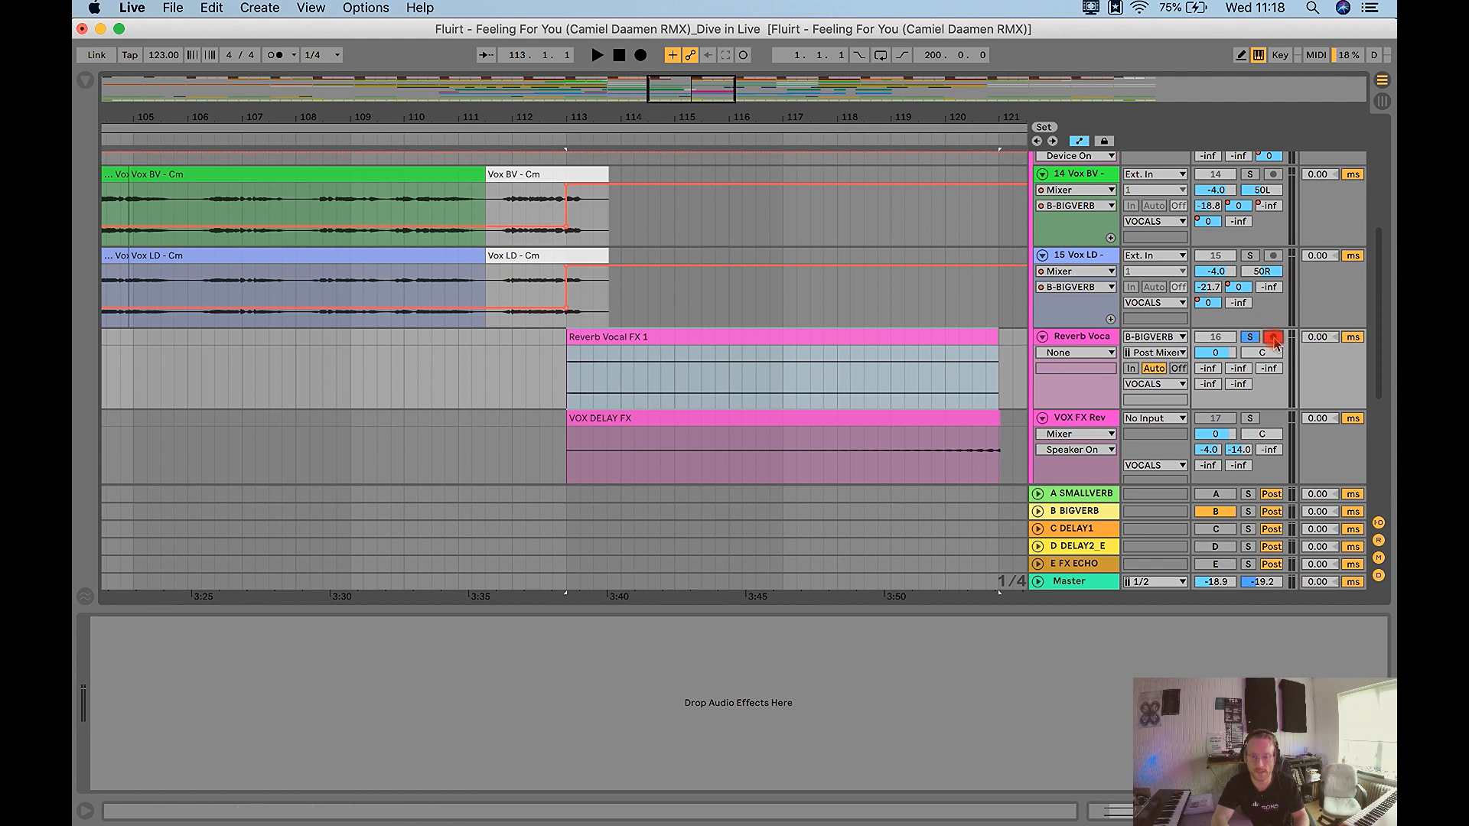
key("space")
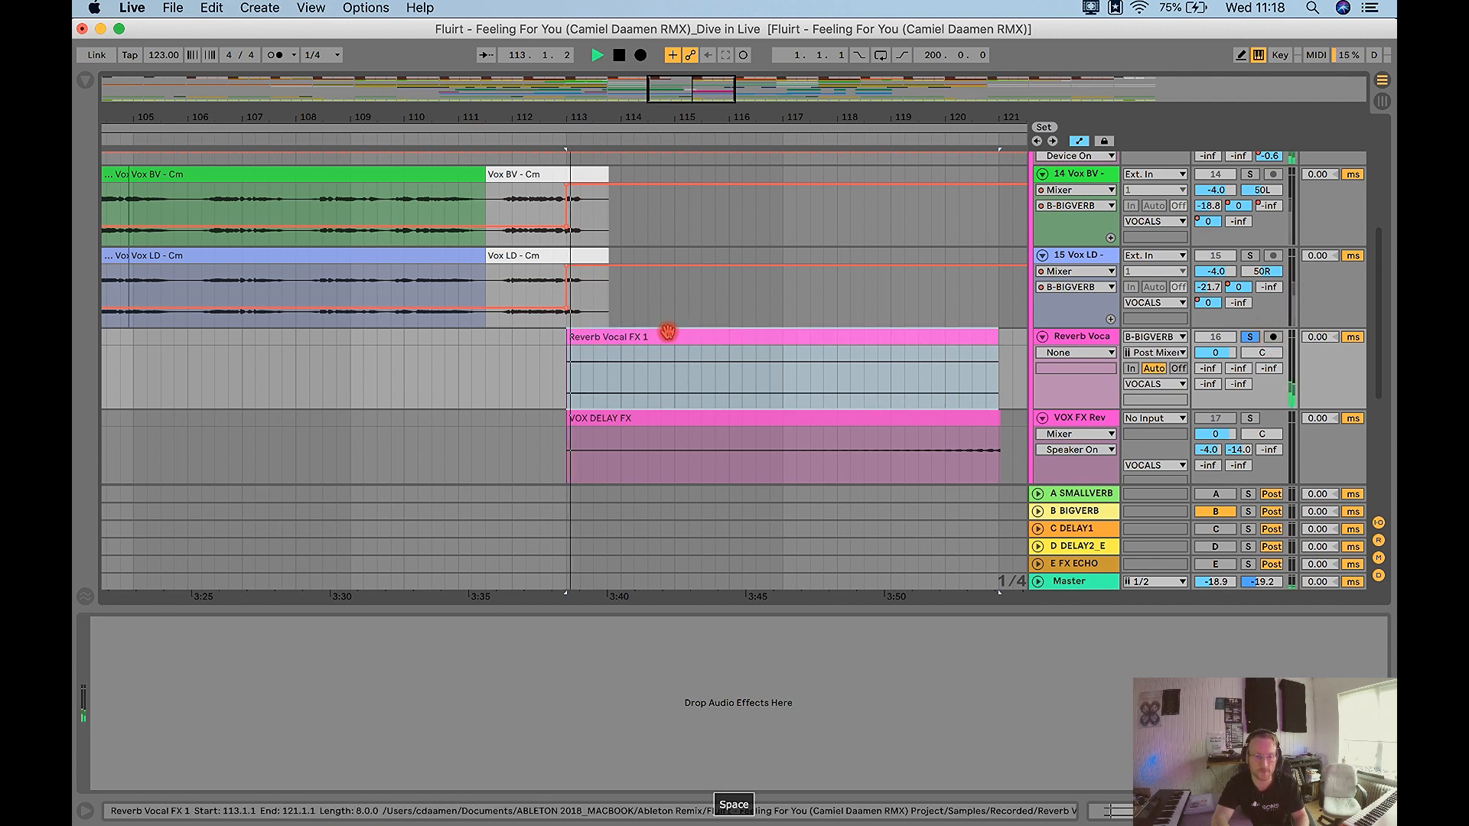
key("space")
Trim the recorded reverb clip's start to about 113.2.2 and audition the new beginning.
left_click_drag(576, 340, 581, 373)
key("space")
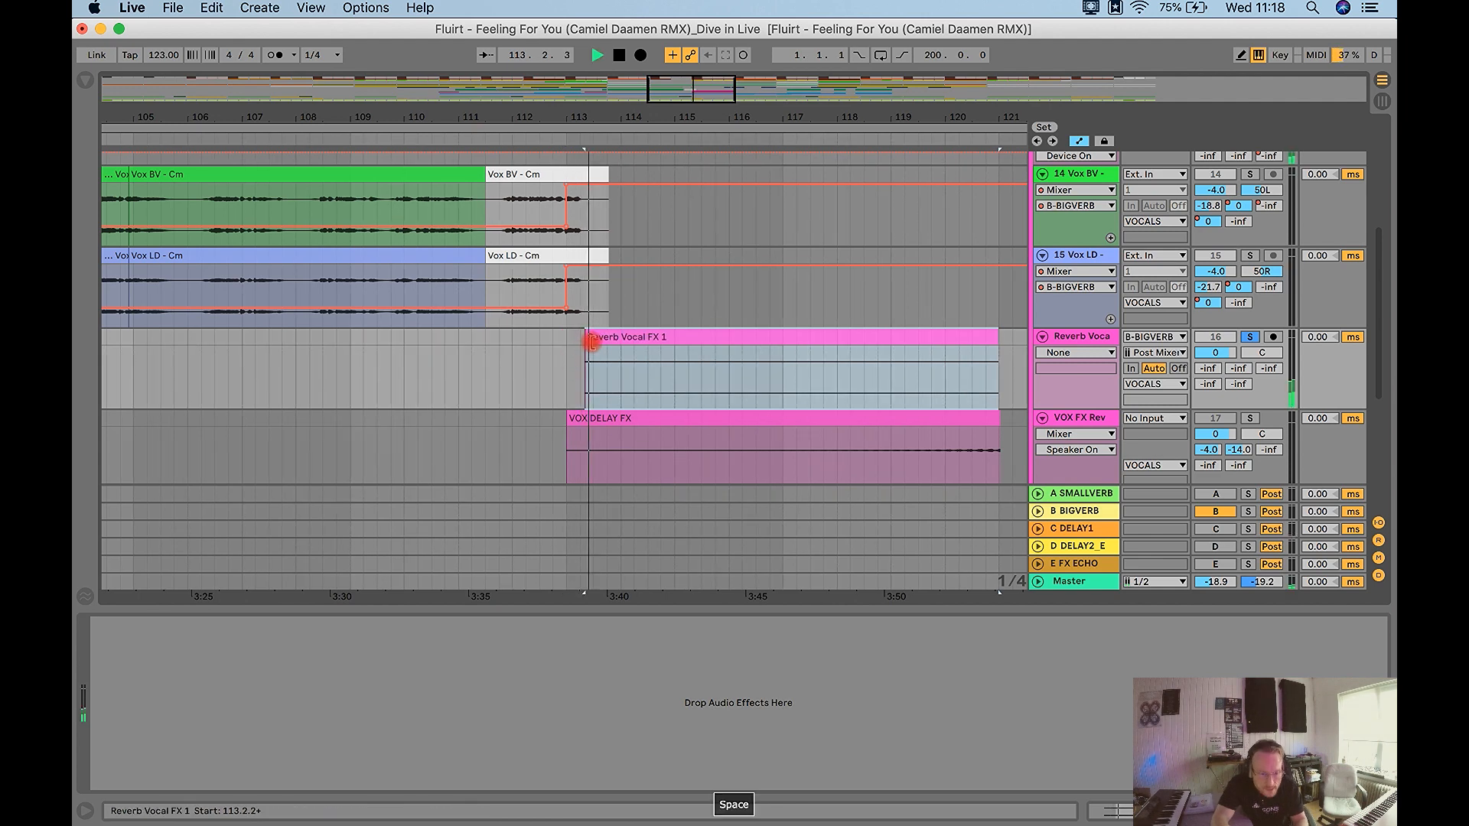
left_click(625, 339)
key("space")
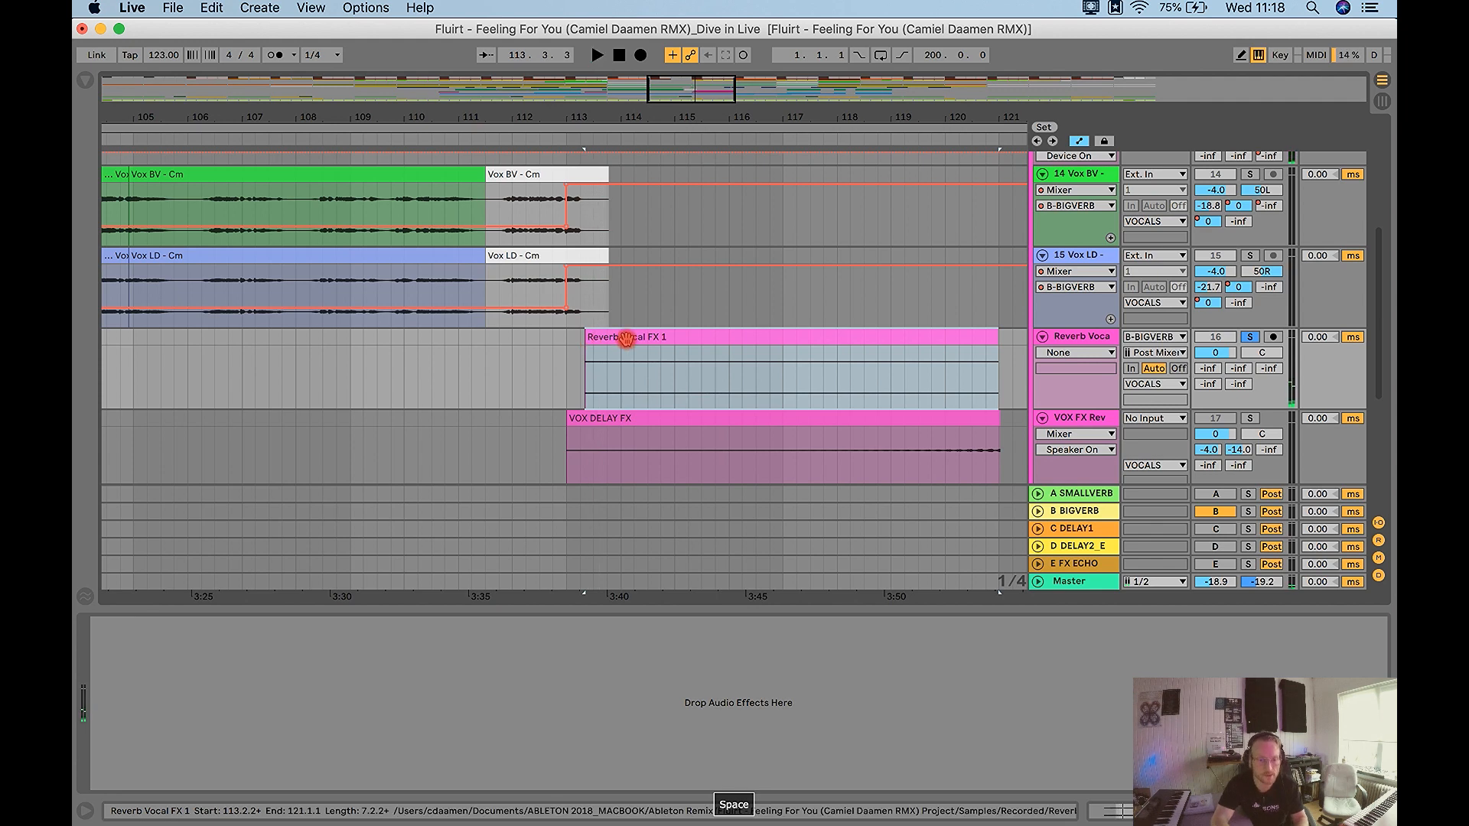
Reverse the recorded Reverb Vocal FX clip and audition the reversed audio near its end.
double_click(626, 339)
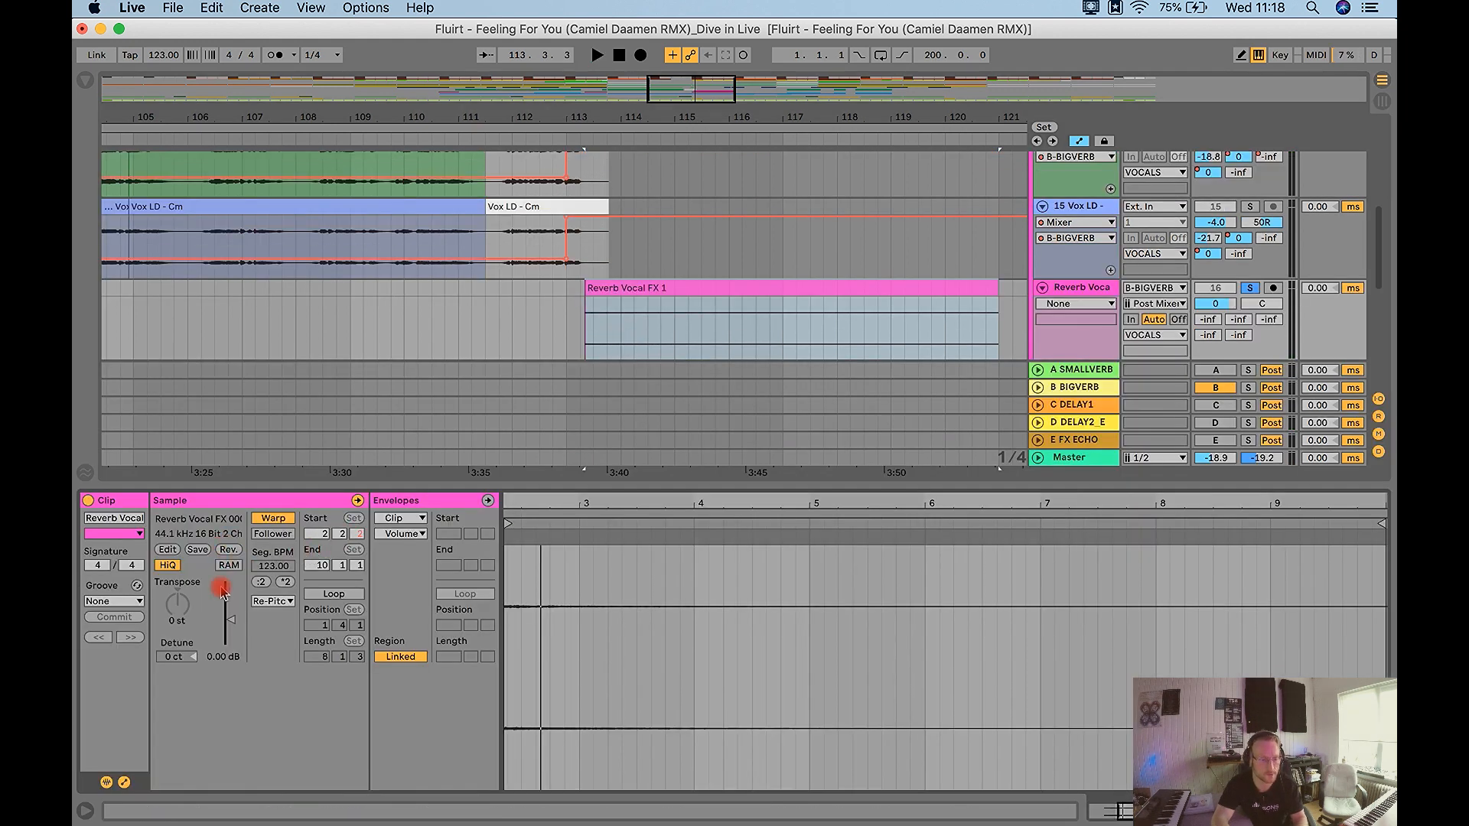
left_click(227, 550)
key("space")
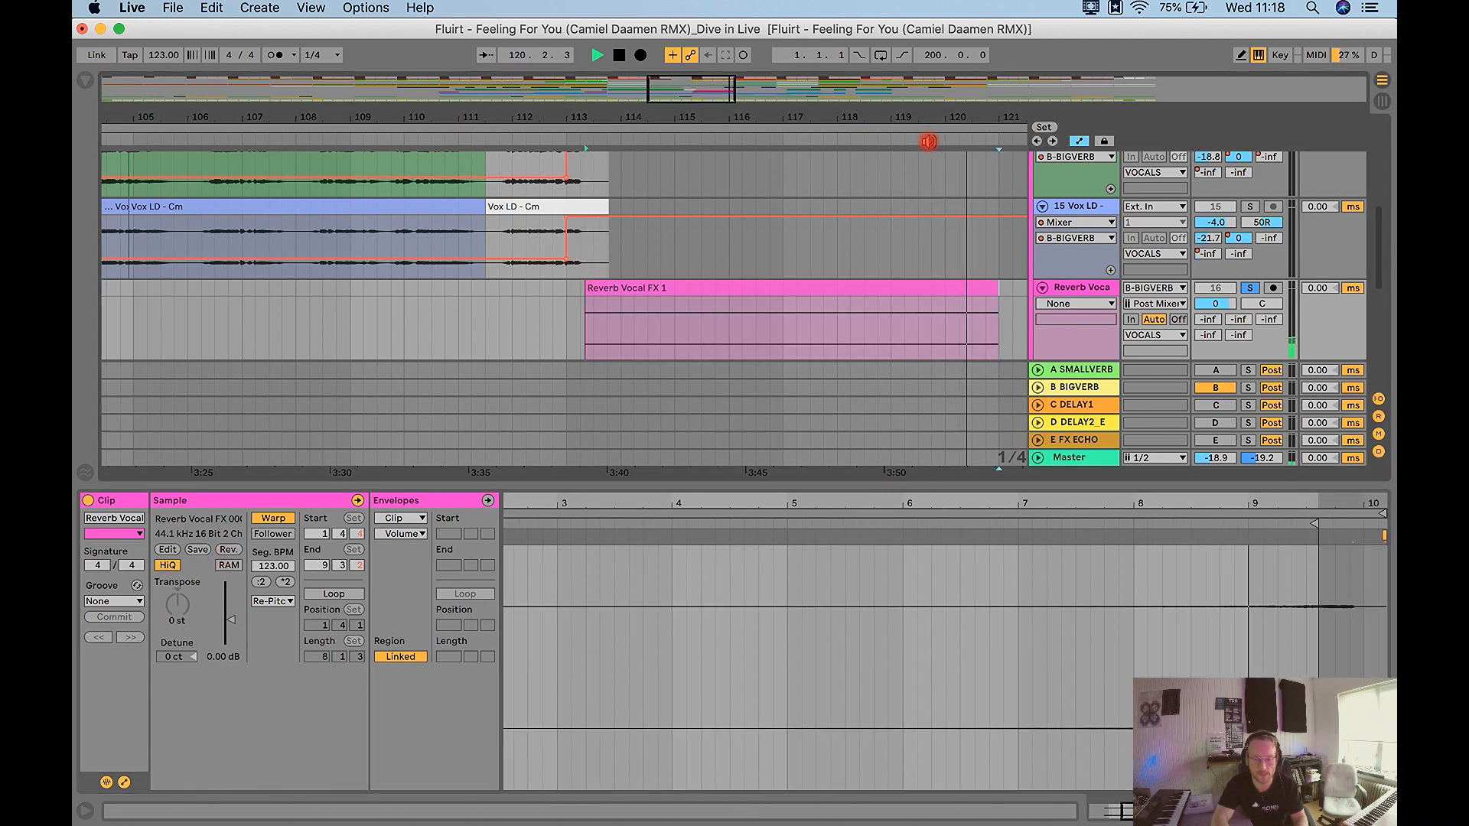
key("space")
Move the reversed reverb clip ahead of the first Vox LD section so it spans about 61.1.4 to 68.4.3.
left_click_drag(903, 118, 597, 118)
left_click_drag(599, 289, 380, 287)
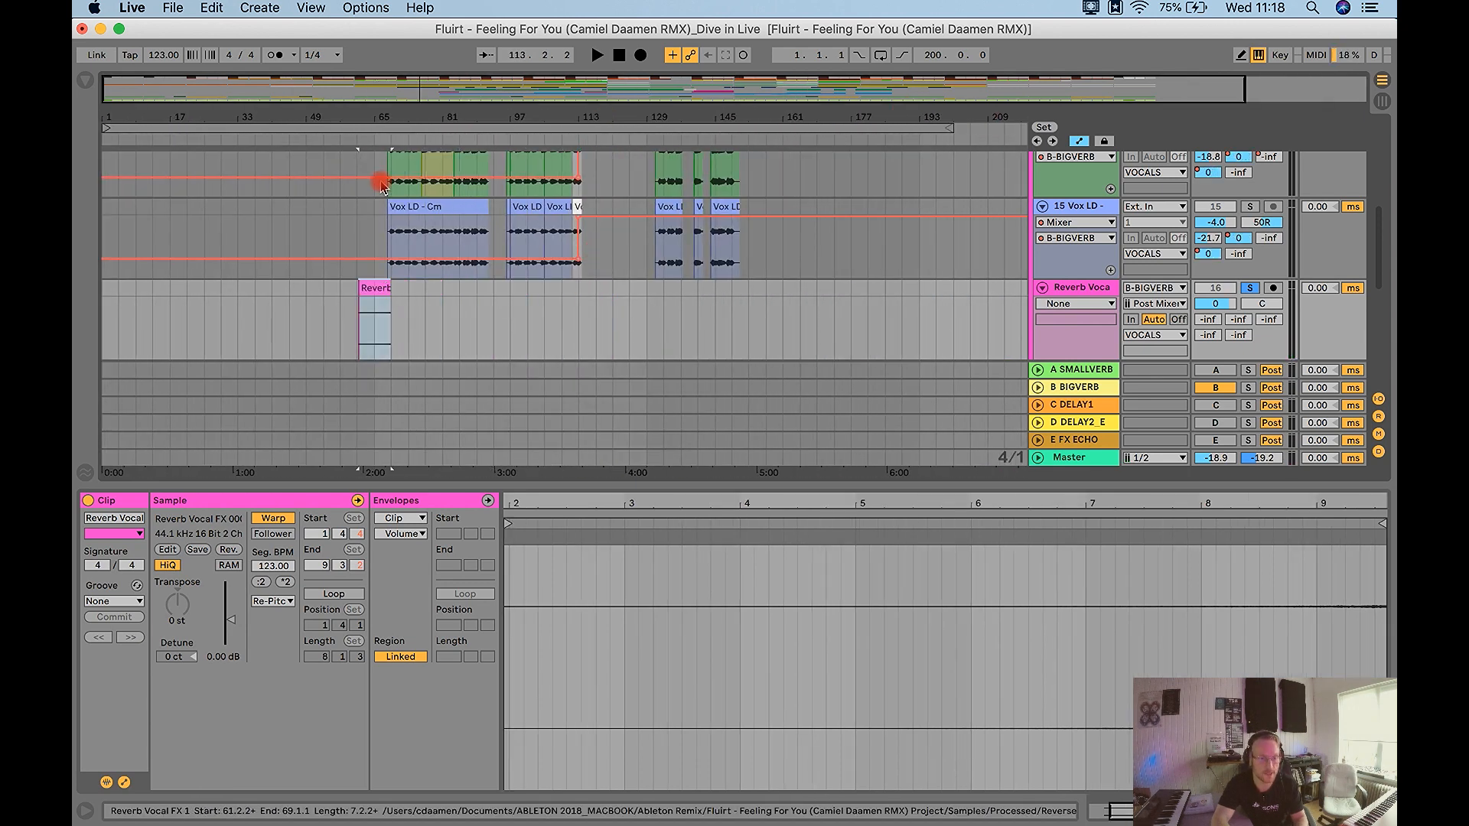
left_click_drag(384, 118, 393, 115)
left_click_drag(510, 289, 462, 285)
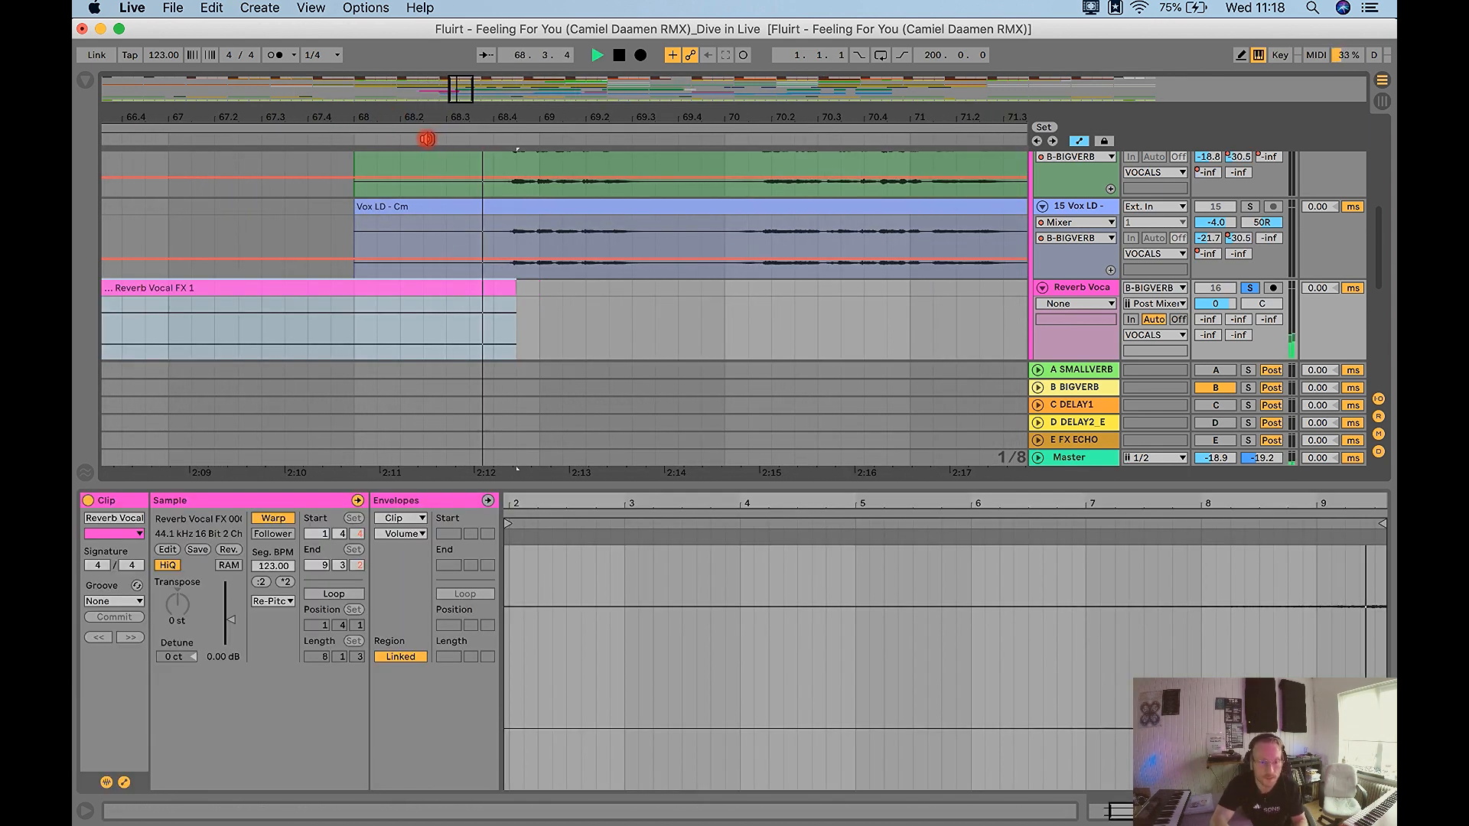
Audition the reversed reverb leading into the vocal, unsolo the Reverb Vocal FX track and play the transition in the full mix.
key("space")
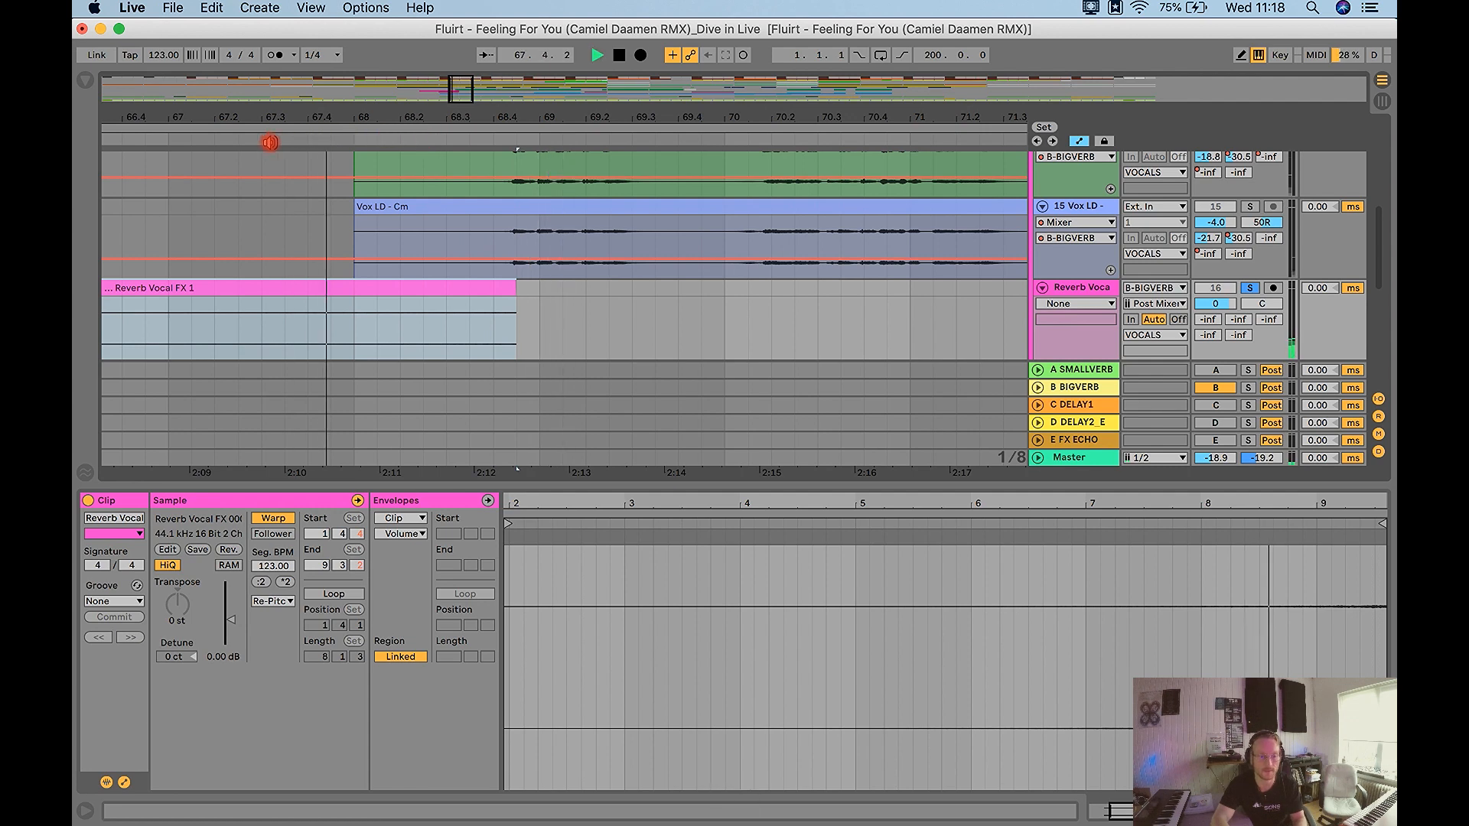
key("space")
left_click(1249, 289)
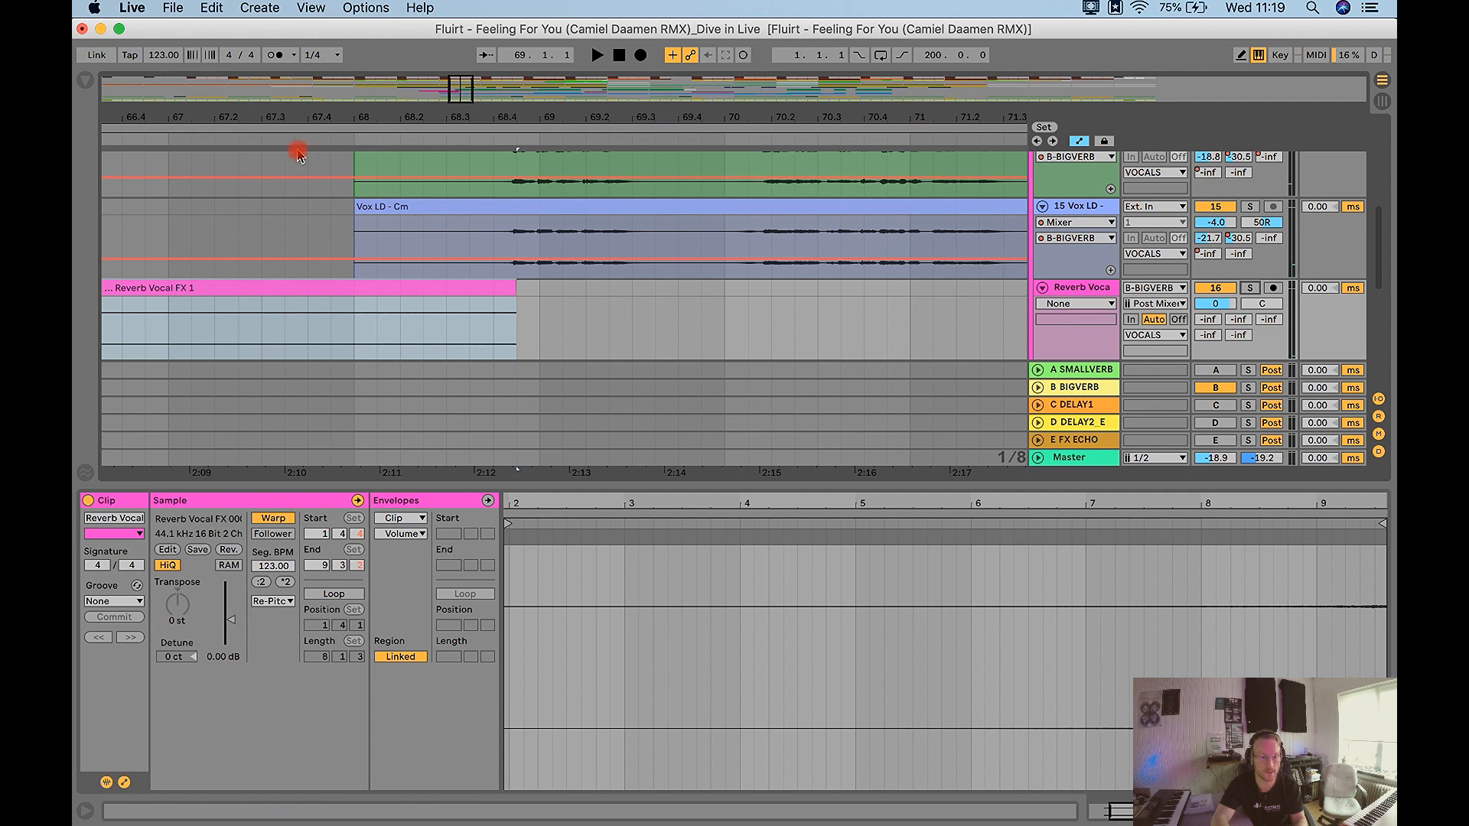
key("space")
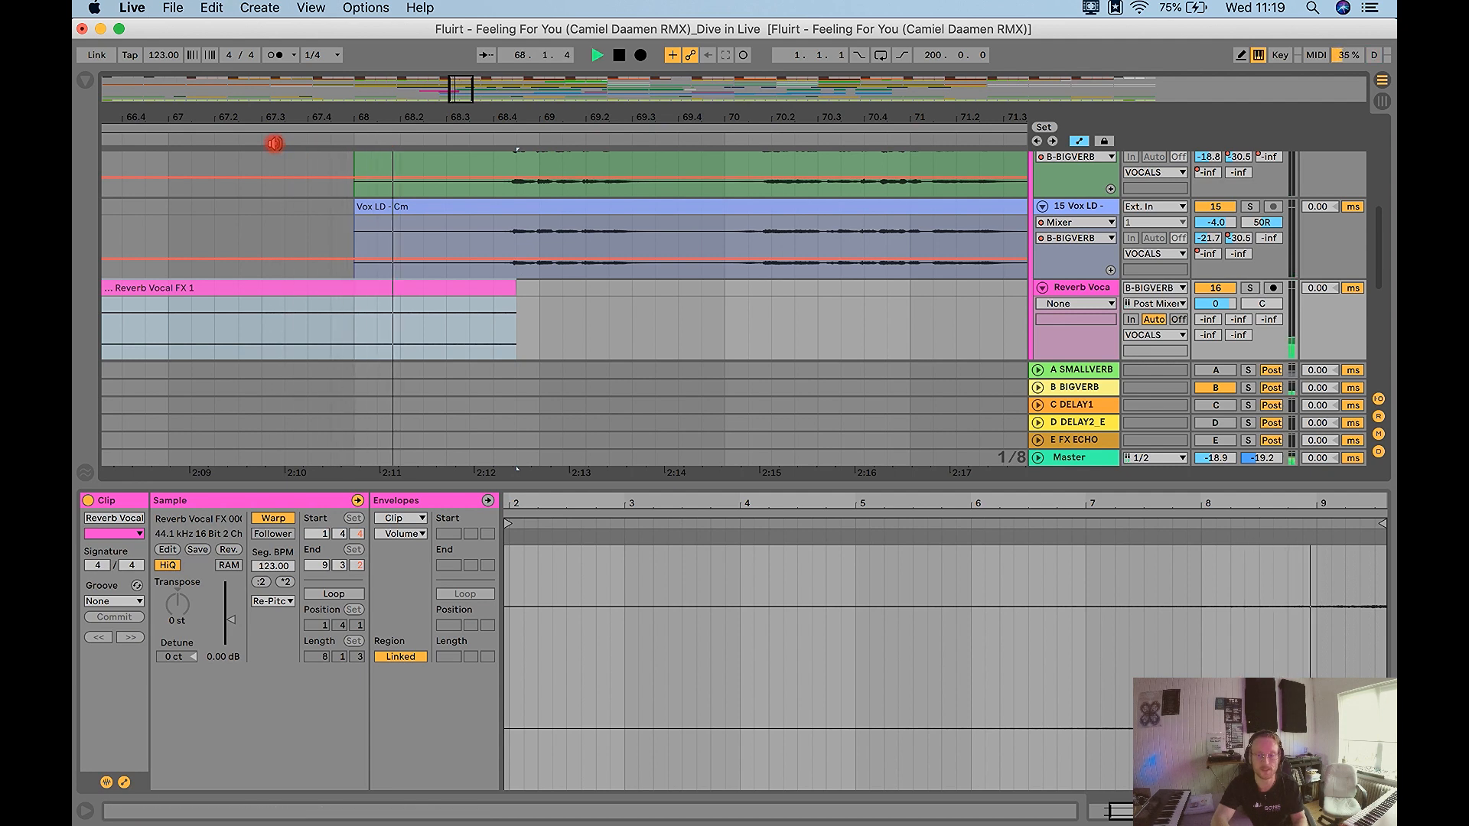
key("space")
Raise the reversed reverb clip's gain to 9.25 dB and audition it from 68.1.1.
left_click_drag(513, 121, 510, 63)
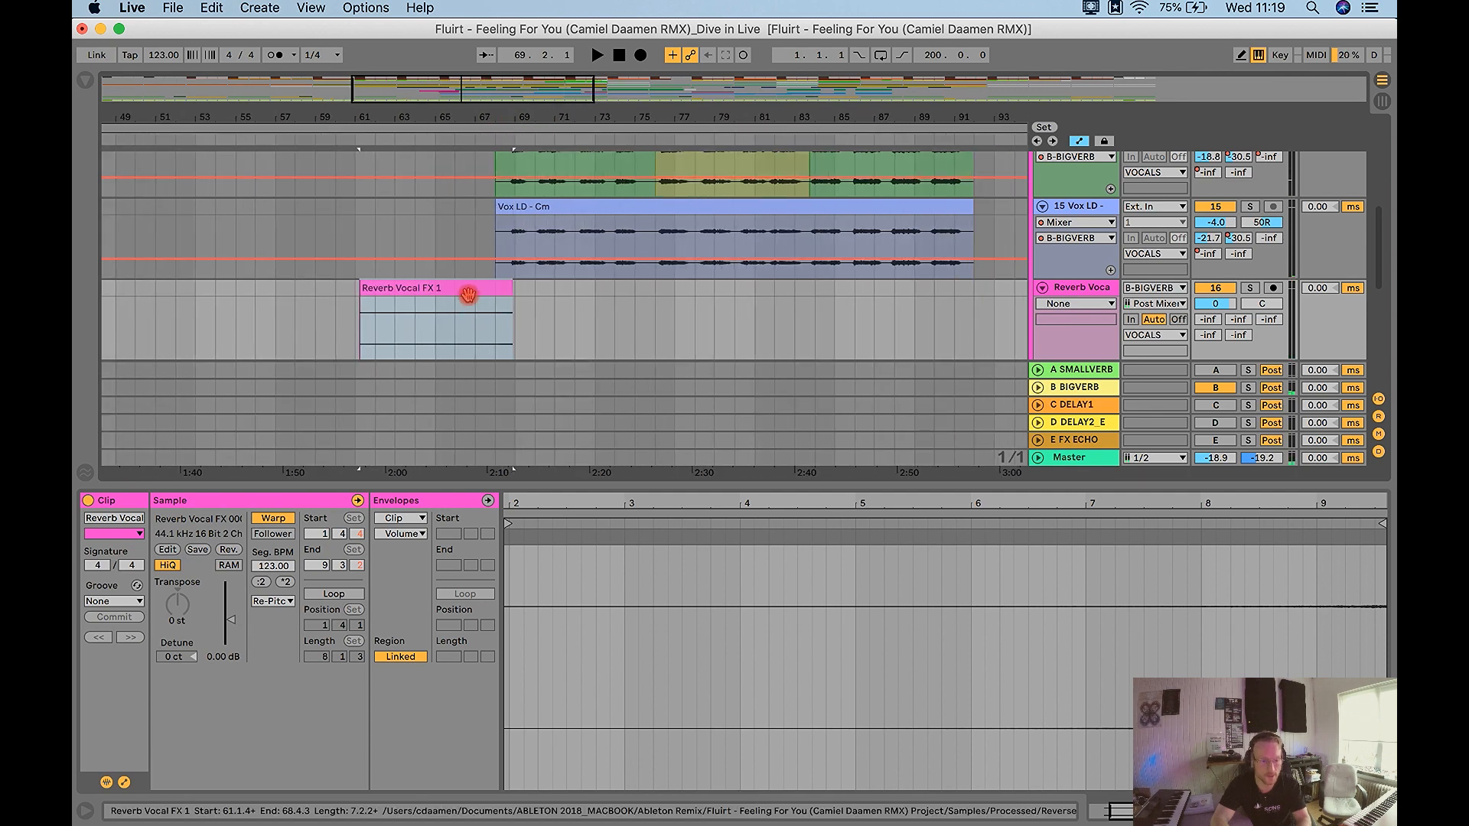
left_click_drag(228, 625, 212, 627)
left_click(491, 327)
left_click(494, 329)
key("space")
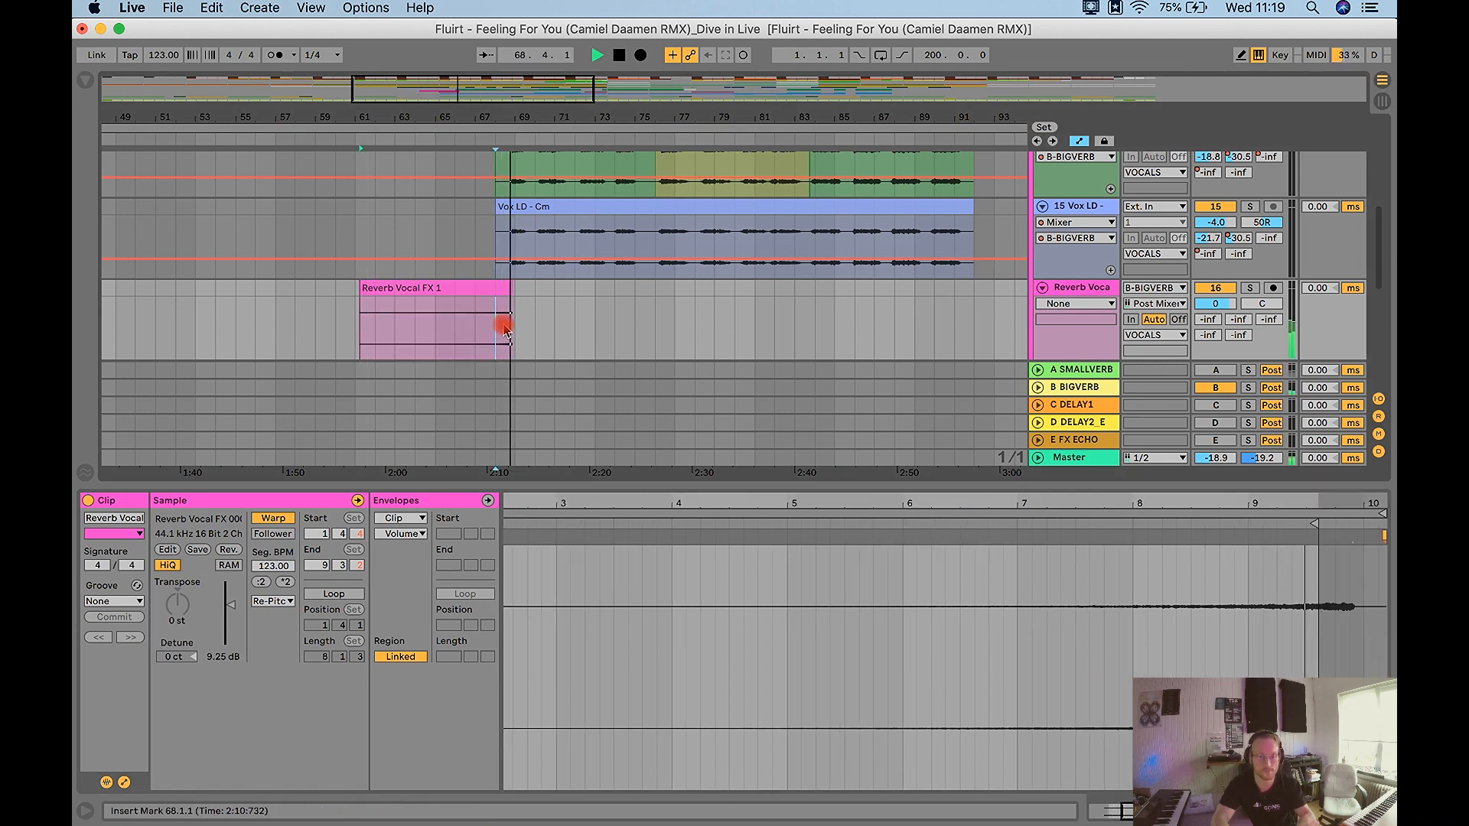
key("space")
Reactivate all return tracks, set the Reverb Vocal FX track's B-BIGVERB send to -5.6 dB and audition from about bar 68.
left_click_drag(1238, 328, 1235, 323)
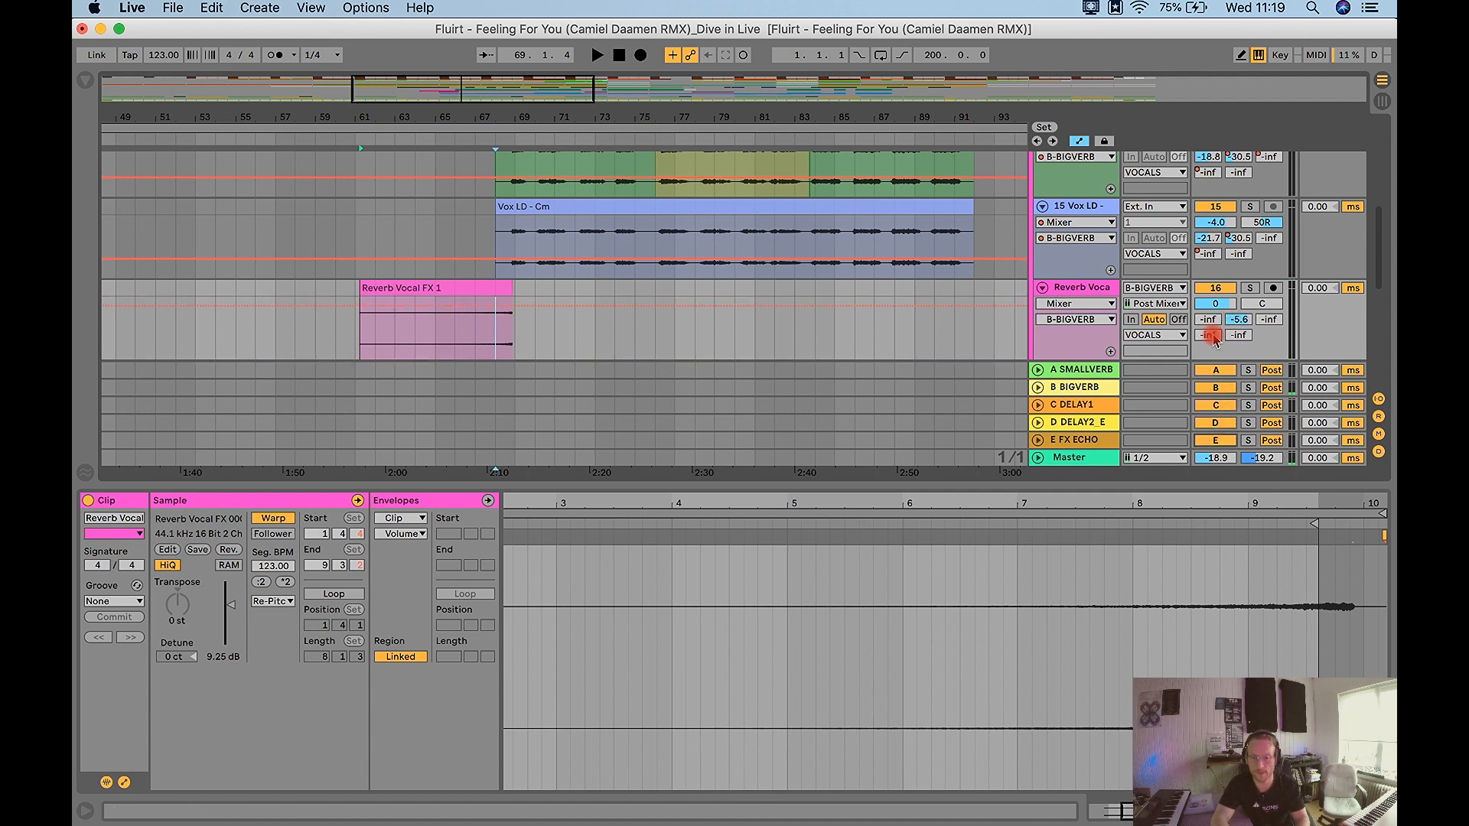
left_click(487, 141)
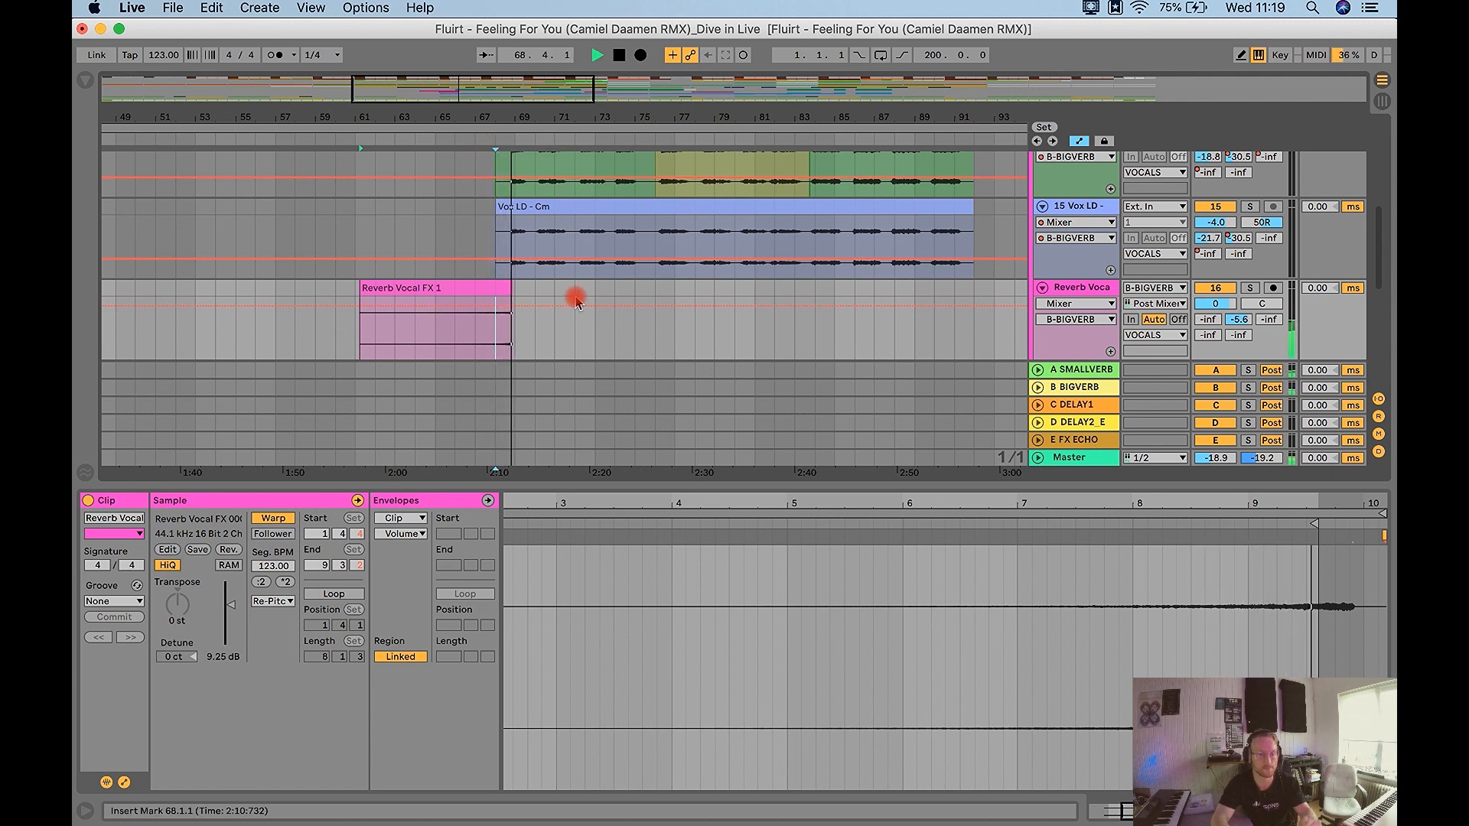
key("space")
Solo the VOX FX Rev track and audition its VOX DELAY FX clip spanning 113.1.1 to 121.1.1.
left_click_drag(569, 109, 389, 112)
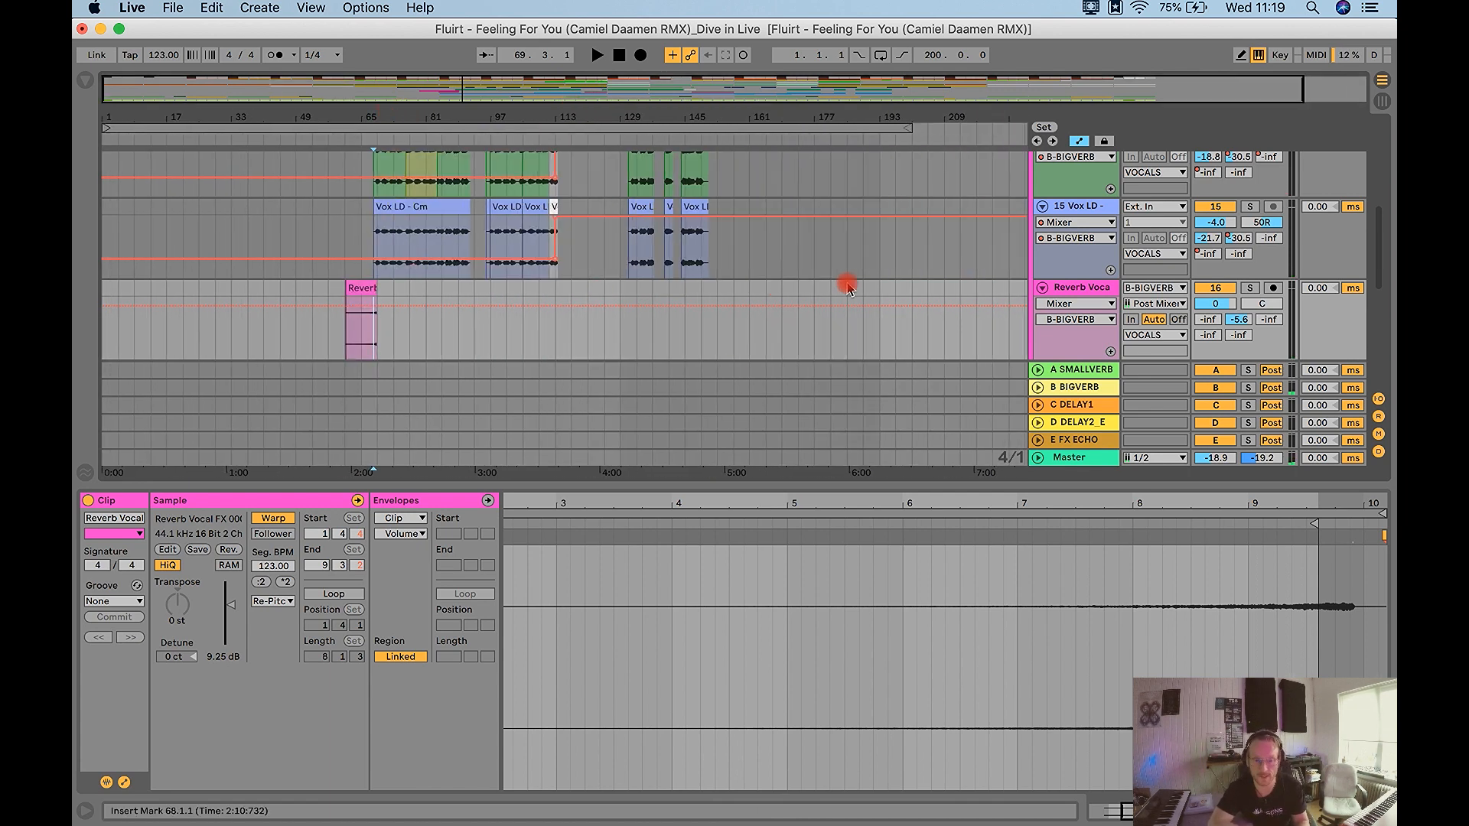
scroll(732, 373, "down", 2)
left_click(549, 298)
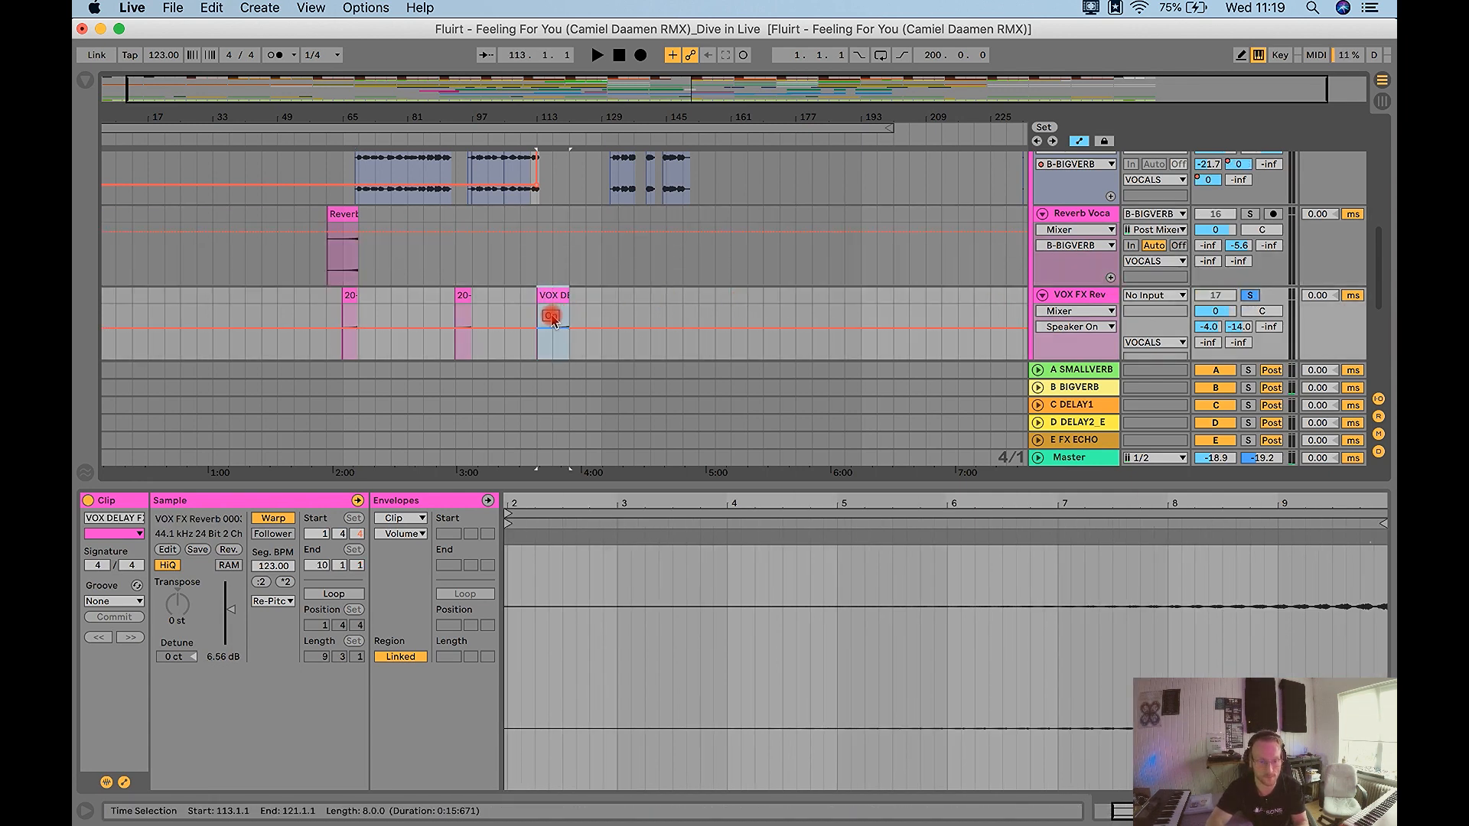
key("space")
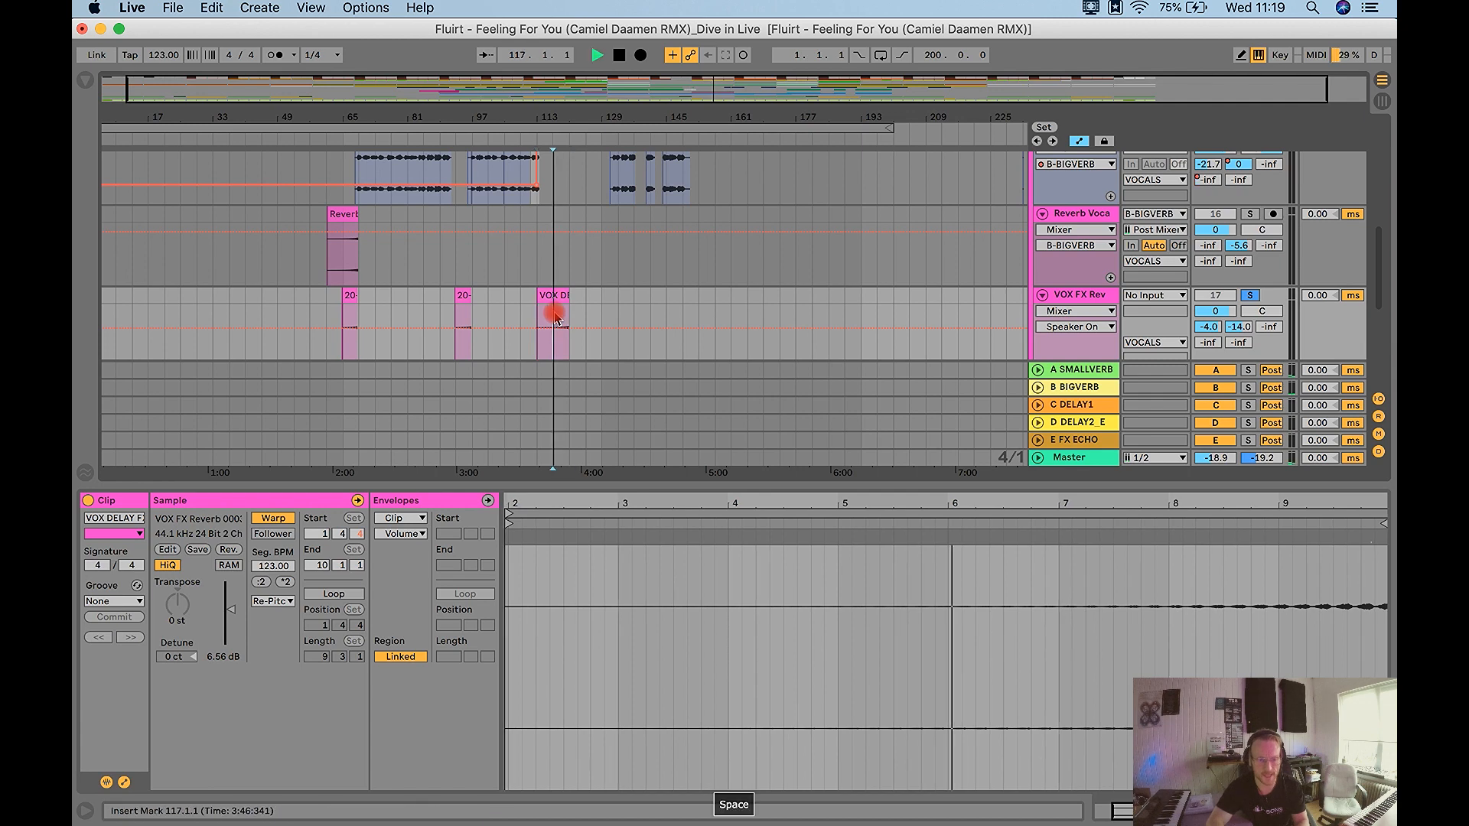
scroll(560, 305, "down", 1)
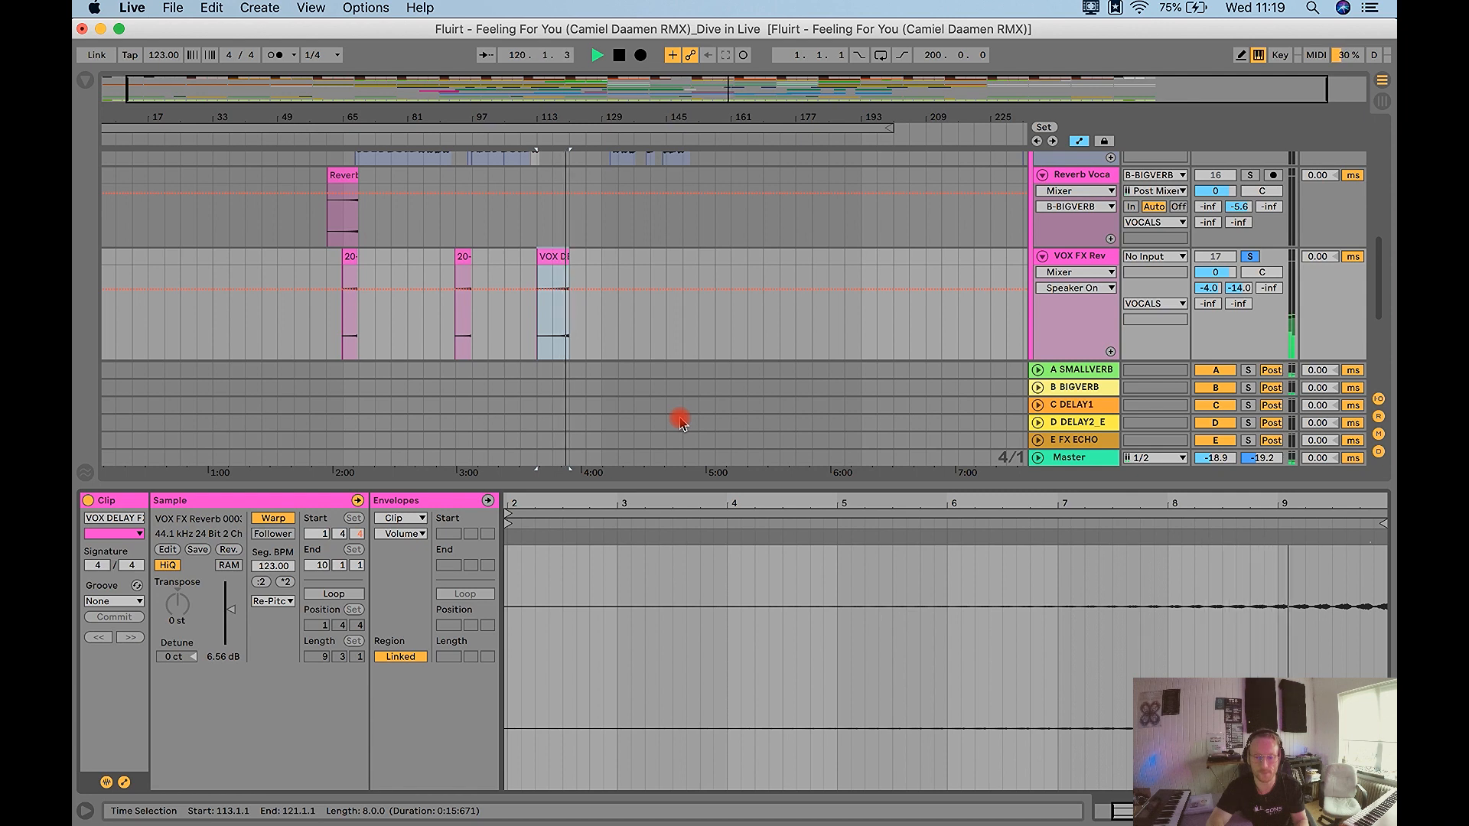
key("space")
Flatten the B-BIGVERB send automation at the end of the Vox LD and Vox BV phrases near bar 113 to -30.5 dB.
scroll(548, 221, "up", 3)
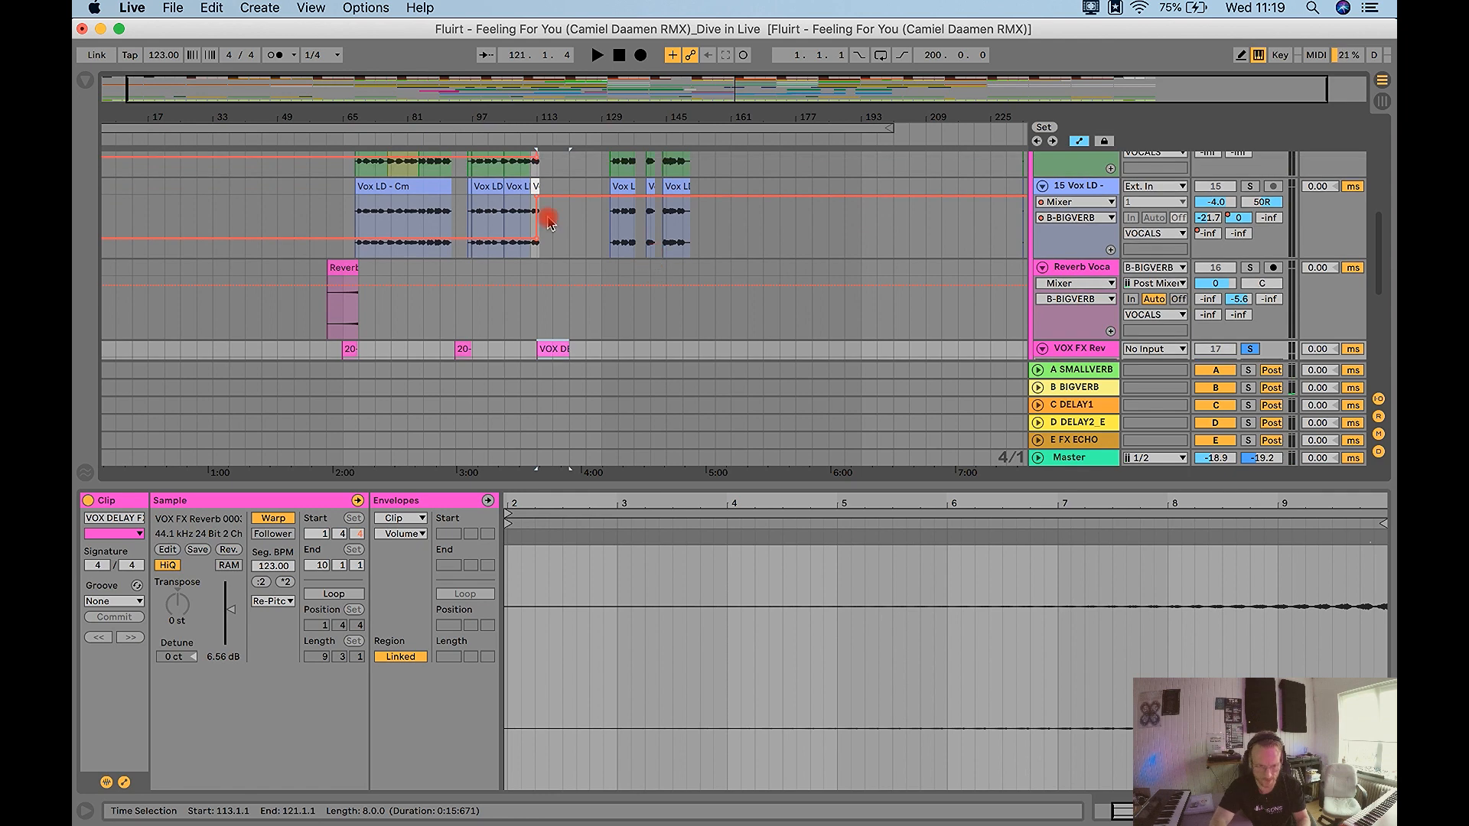
scroll(535, 191, "up", 2)
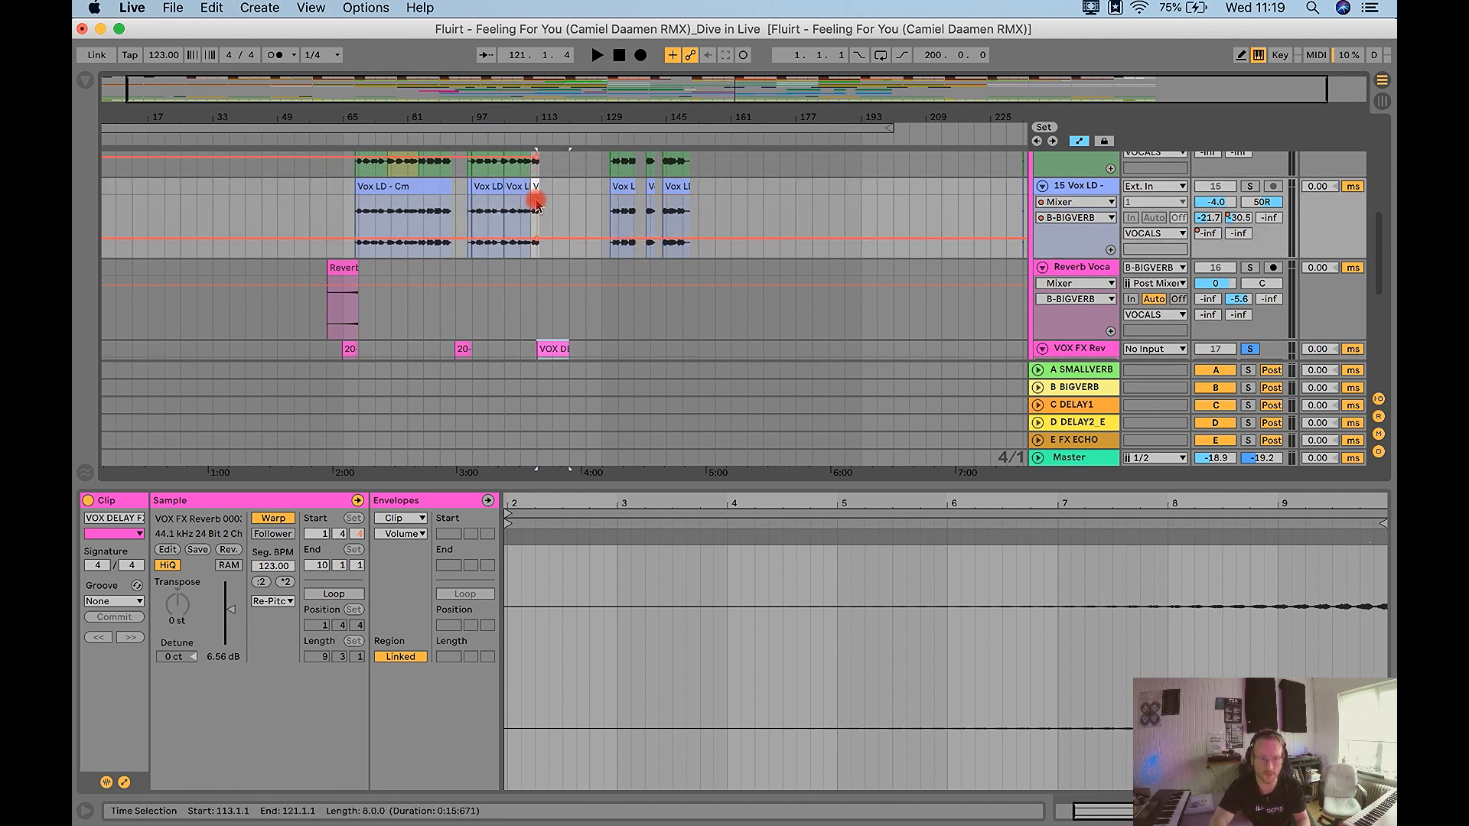
left_click(538, 180)
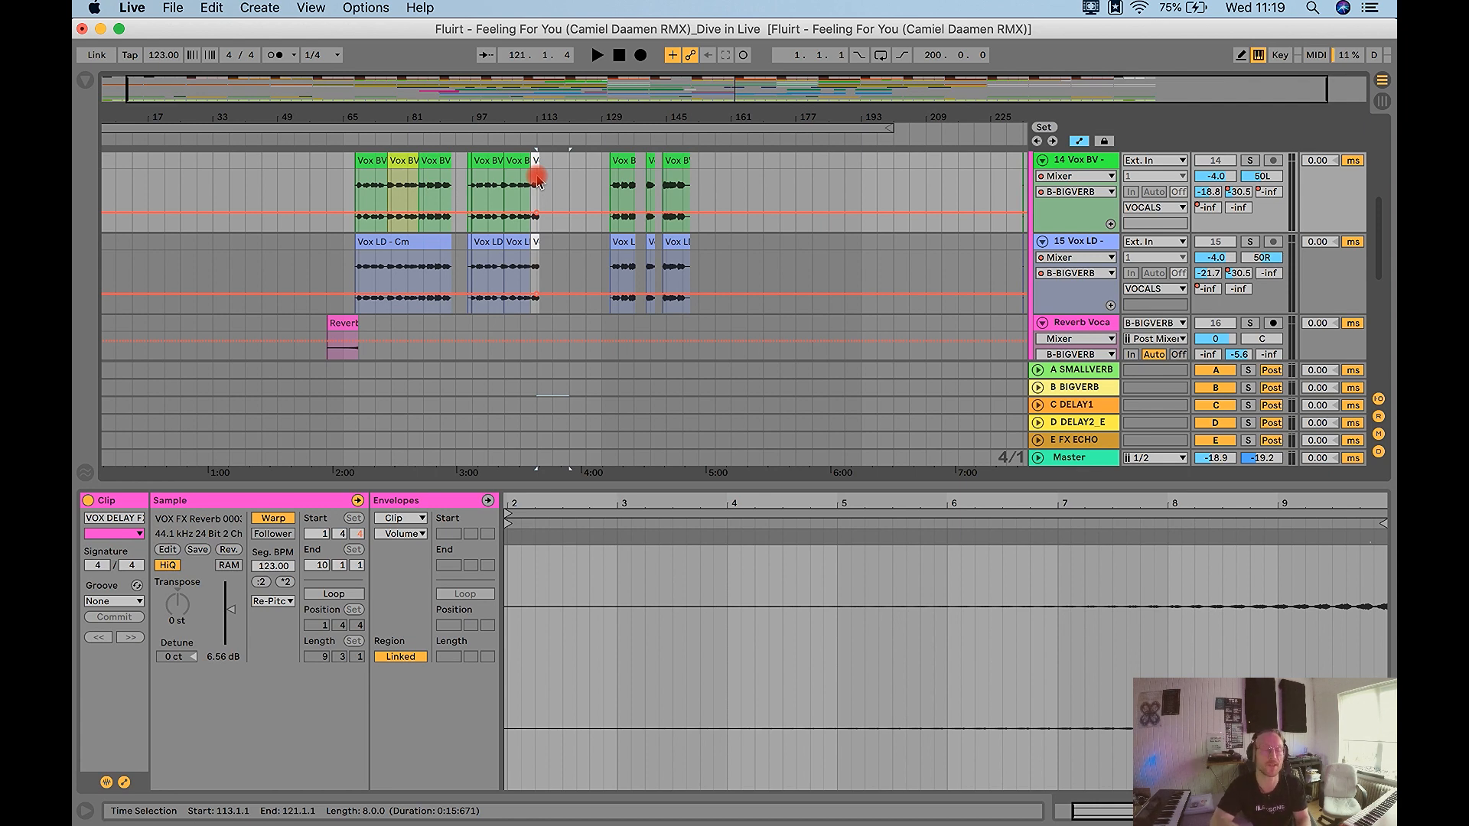
left_click_drag(540, 113, 538, 128)
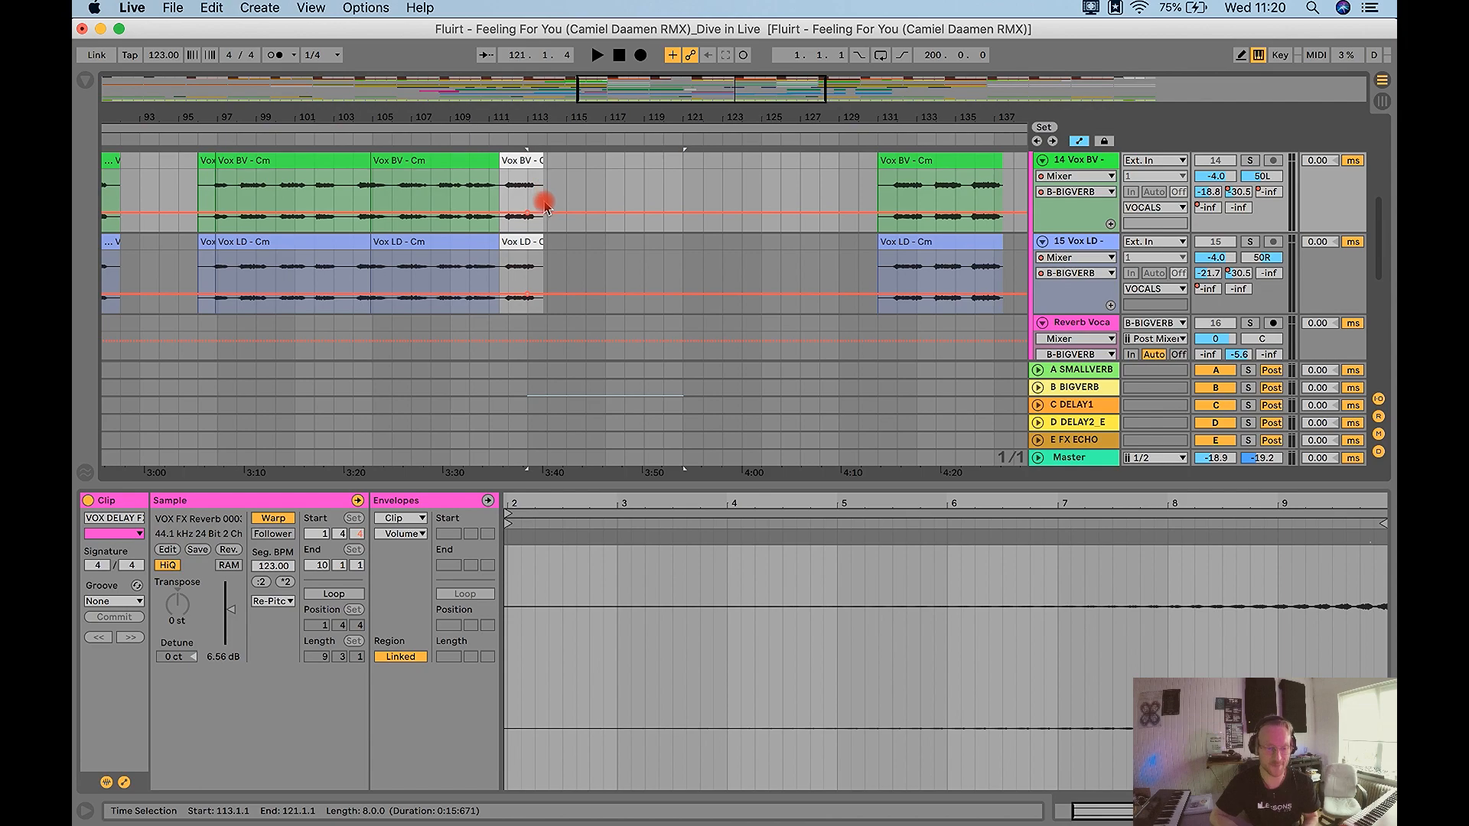
Try to change the Vox BV track's B-BIGVERB send automation around bar 113, and undo the edit.
left_click_drag(547, 205, 529, 173)
key("super+z")
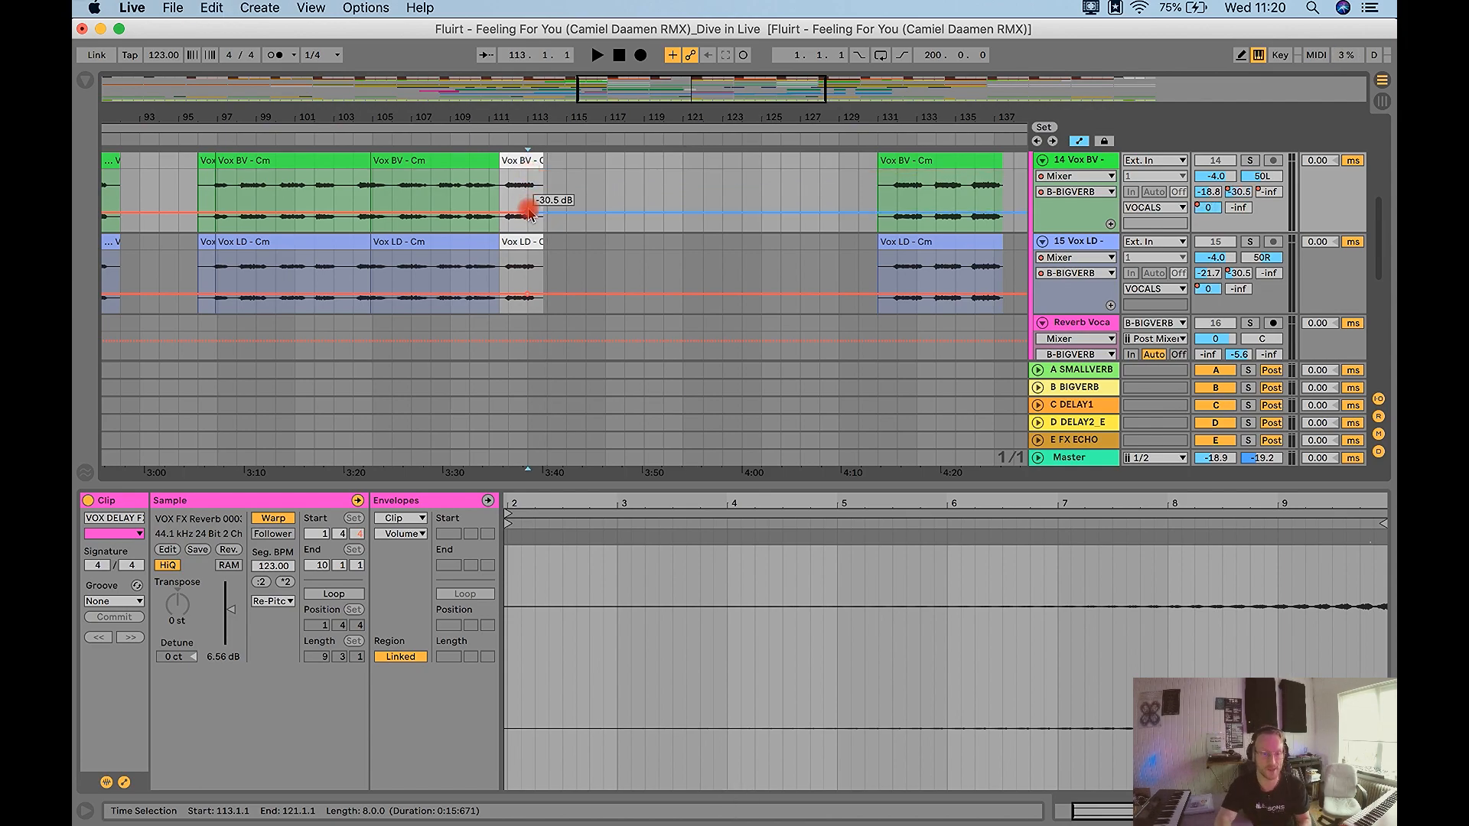